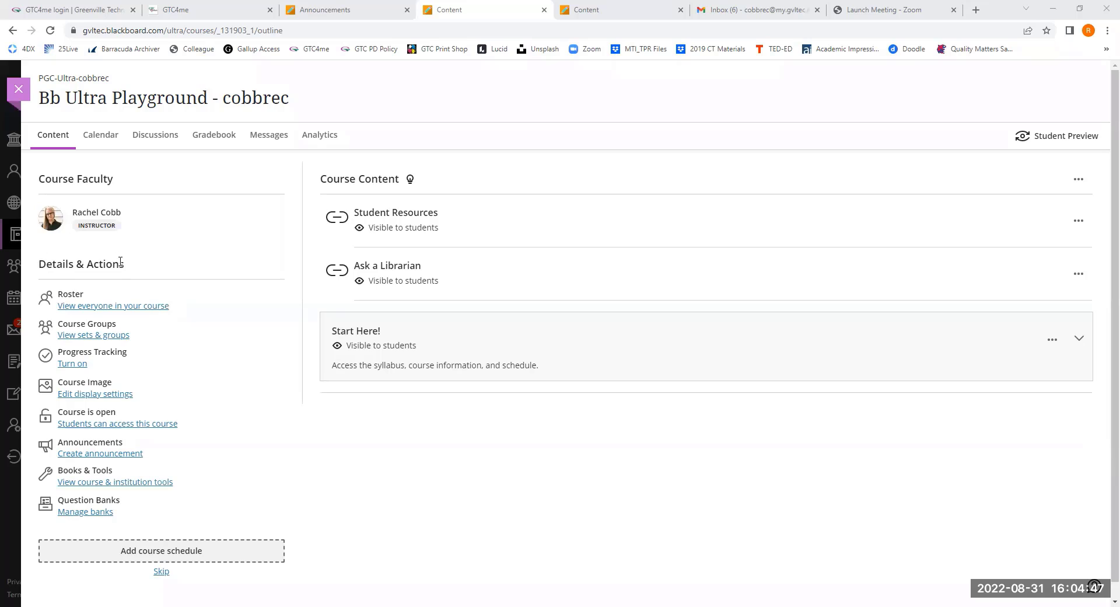
- Create a course announcement titled "Welcome!" and paste the prepared Teaching with Blackboard welcome text as its message
left_click(105, 454)
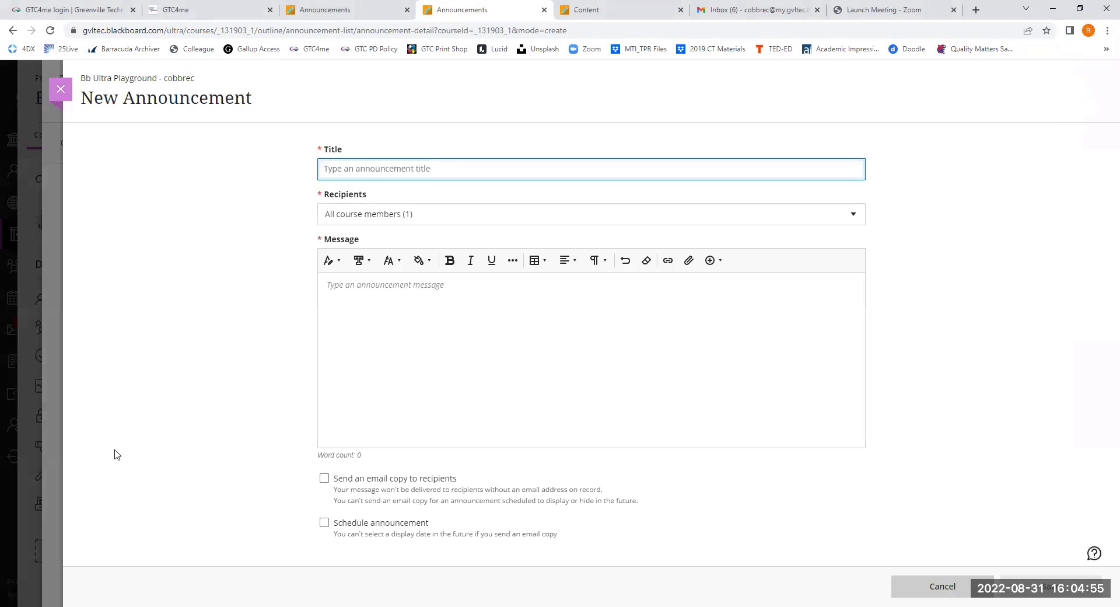
type("Welcome!")
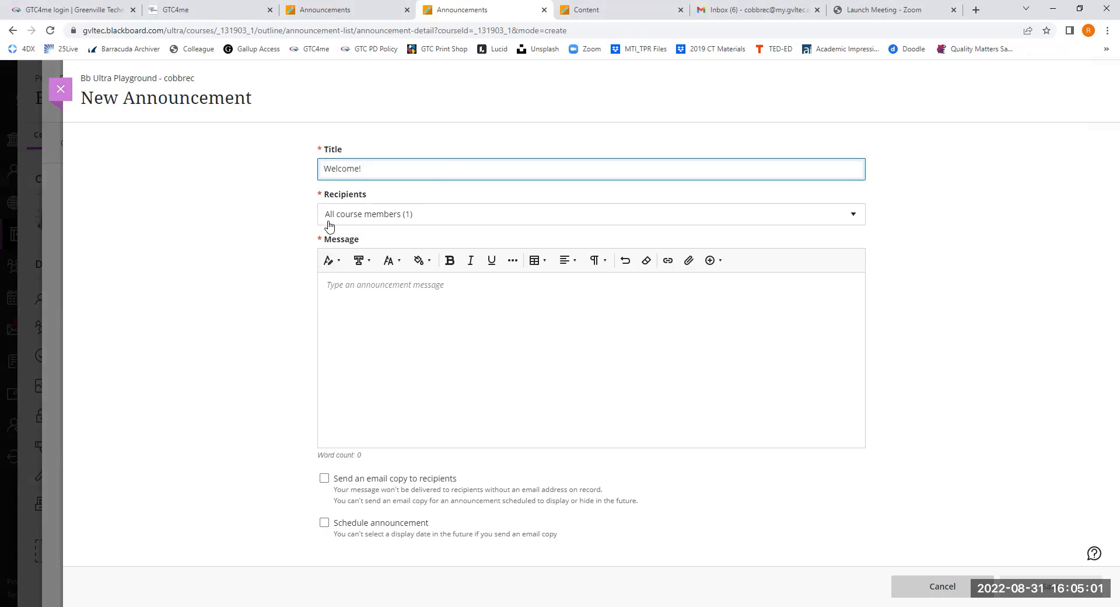
left_click(342, 296)
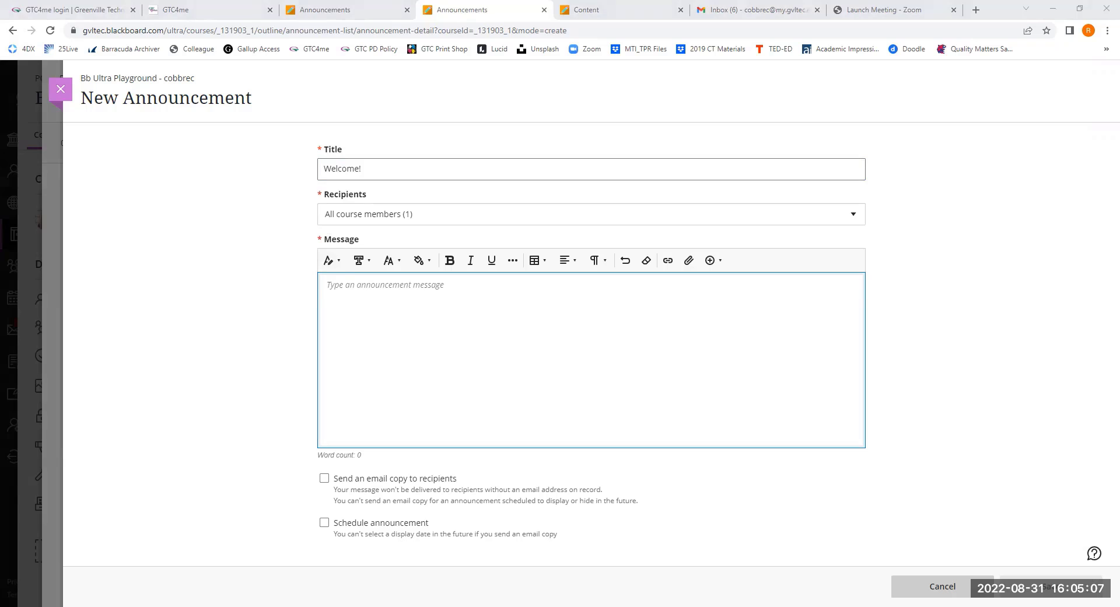
left_click(468, 325)
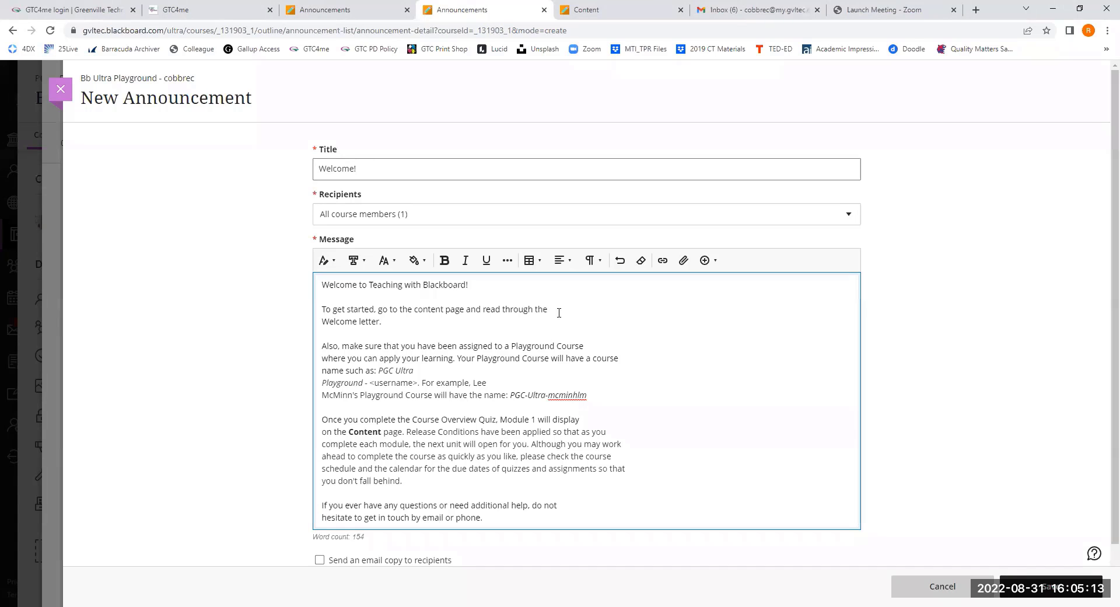
- Remove the stray line breaks within the "To get started" and "Also, make sure" paragraphs and end the latter with a period
left_click(559, 312)
left_click(322, 322)
key("BackSpace")
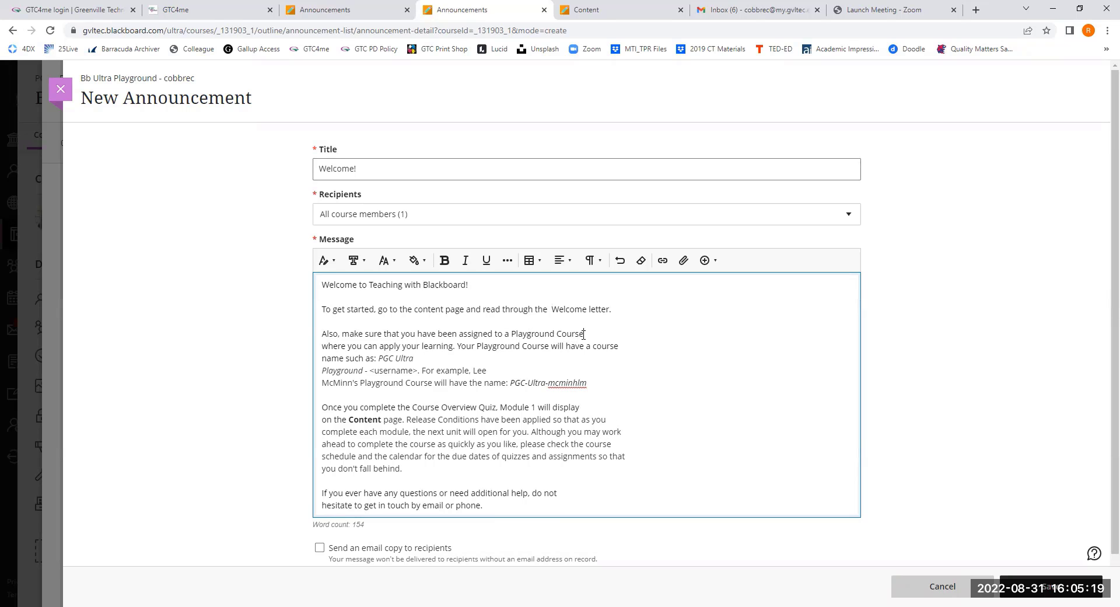
key("Delete")
left_click(323, 358)
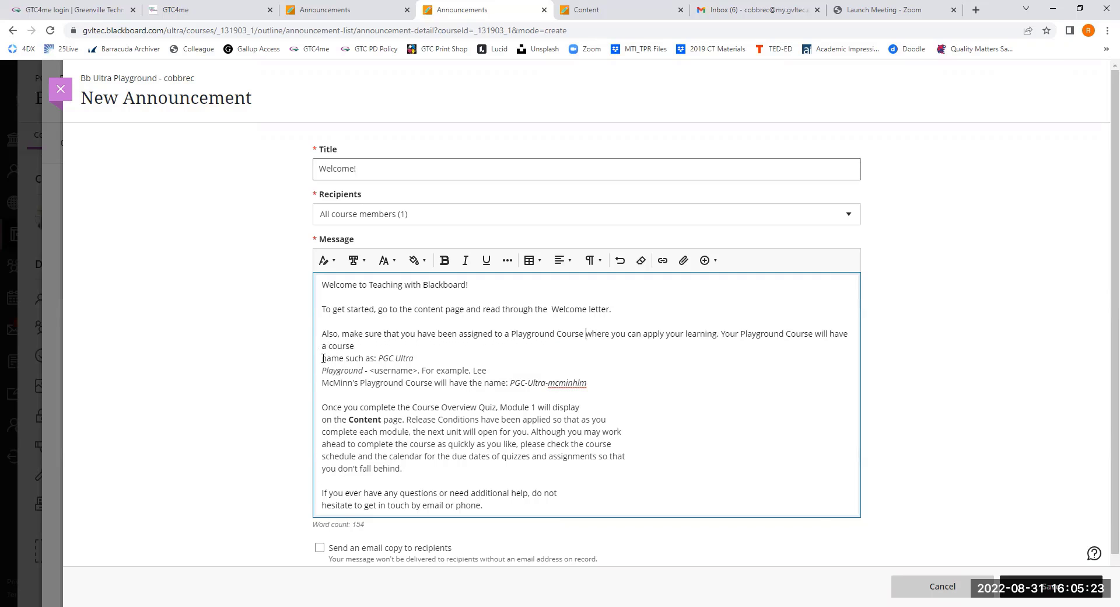
key("BackSpace")
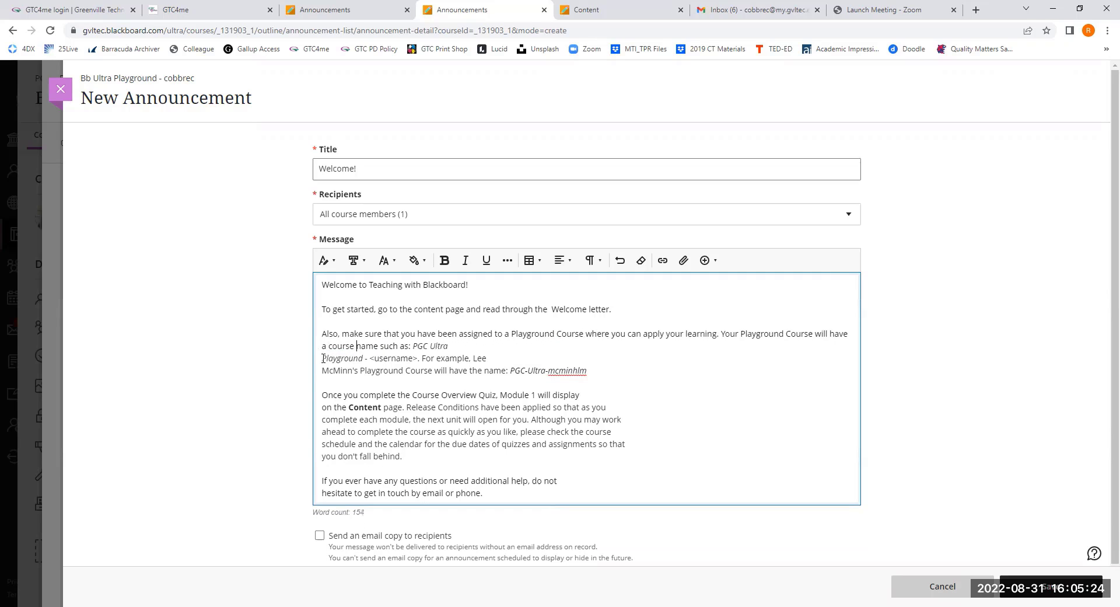
left_click(449, 346)
left_click(323, 360)
key("BackSpace")
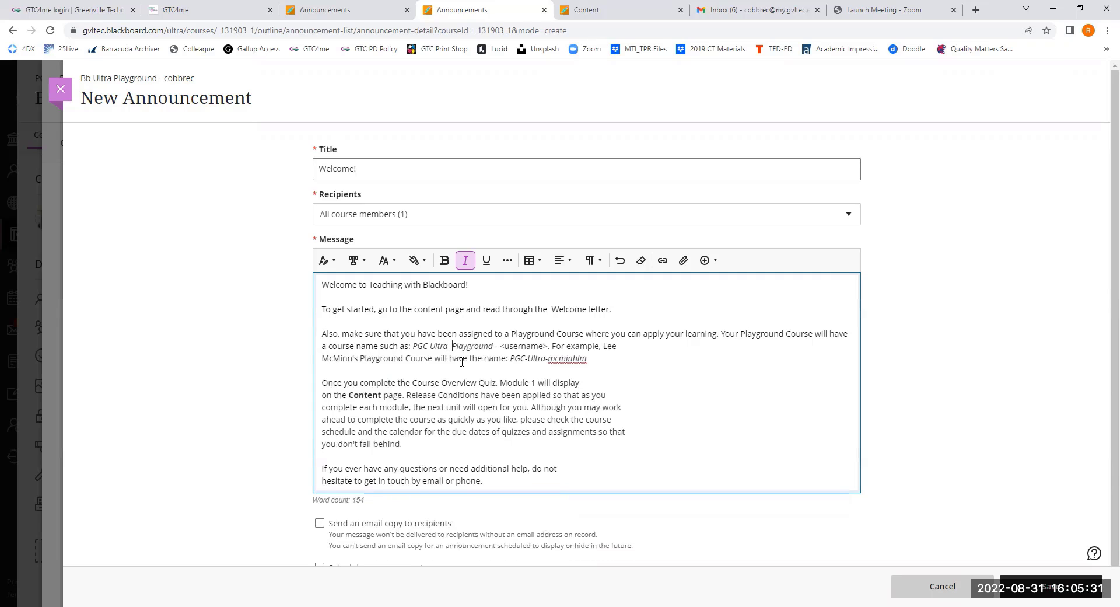
left_click(319, 361)
key("BackSpace")
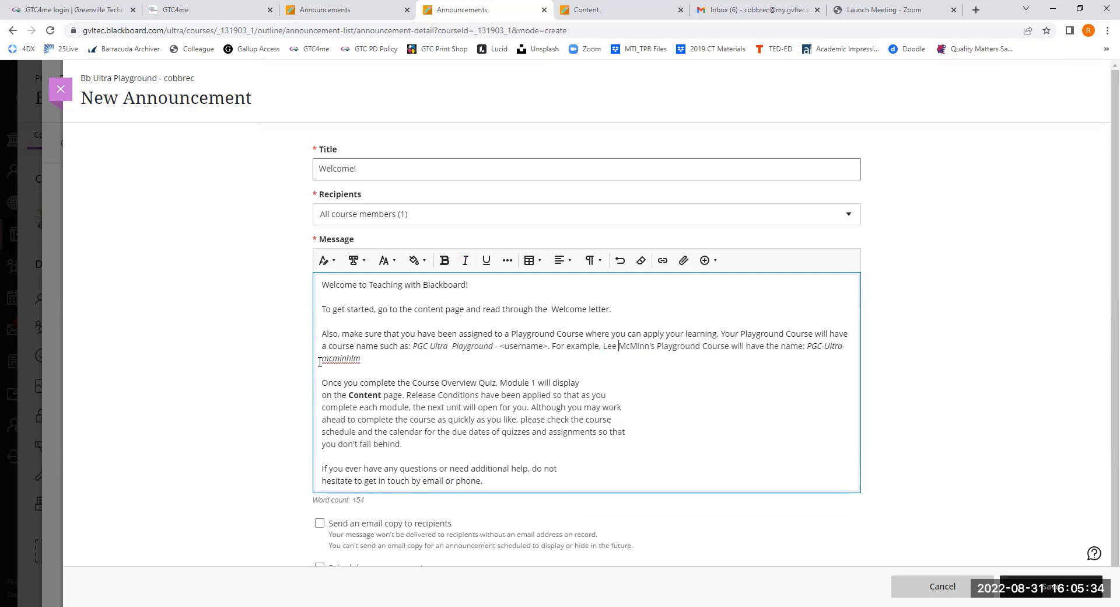
left_click(361, 360)
- Join the broken lines of the "Once you complete the Course Overview Quiz" paragraph through "assignments so that"
left_click(589, 377)
left_click(322, 392)
key("BackSpace")
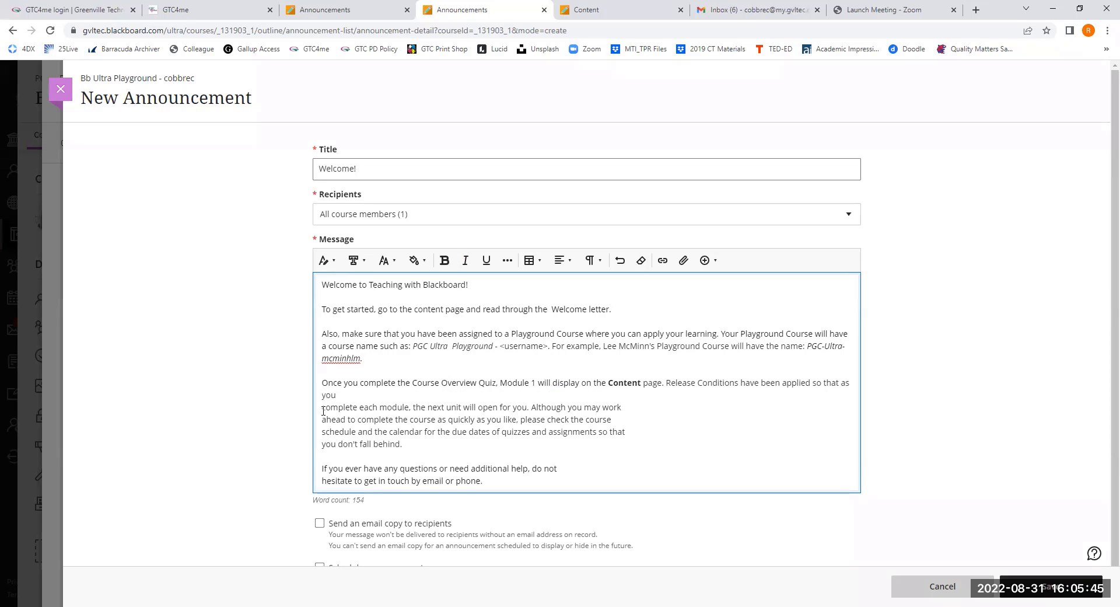
left_click(322, 407)
key("BackSpace")
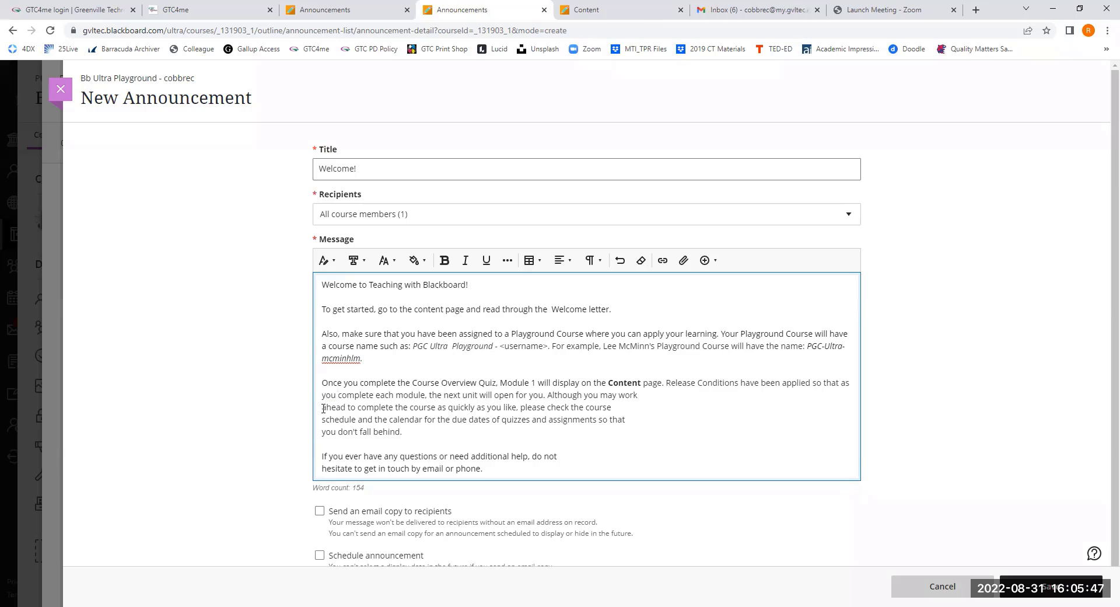
left_click(323, 407)
key("BackSpace")
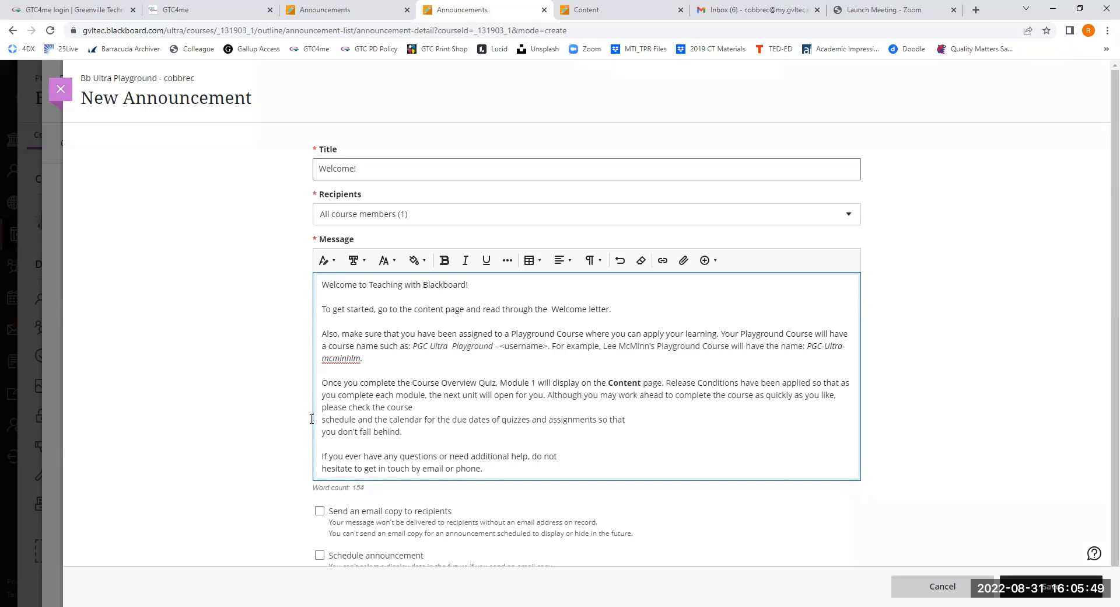
left_click(322, 419)
key("BackSpace")
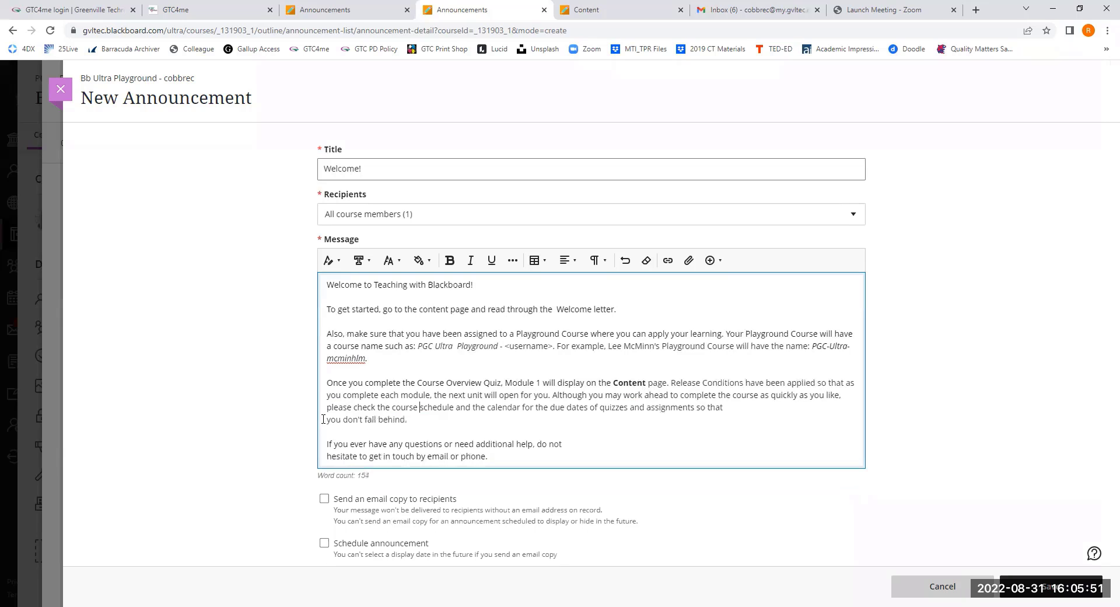
- Join the two lines of the closing "If you ever have any questions" paragraph and save the announcement
left_click(327, 455)
key("BackSpace")
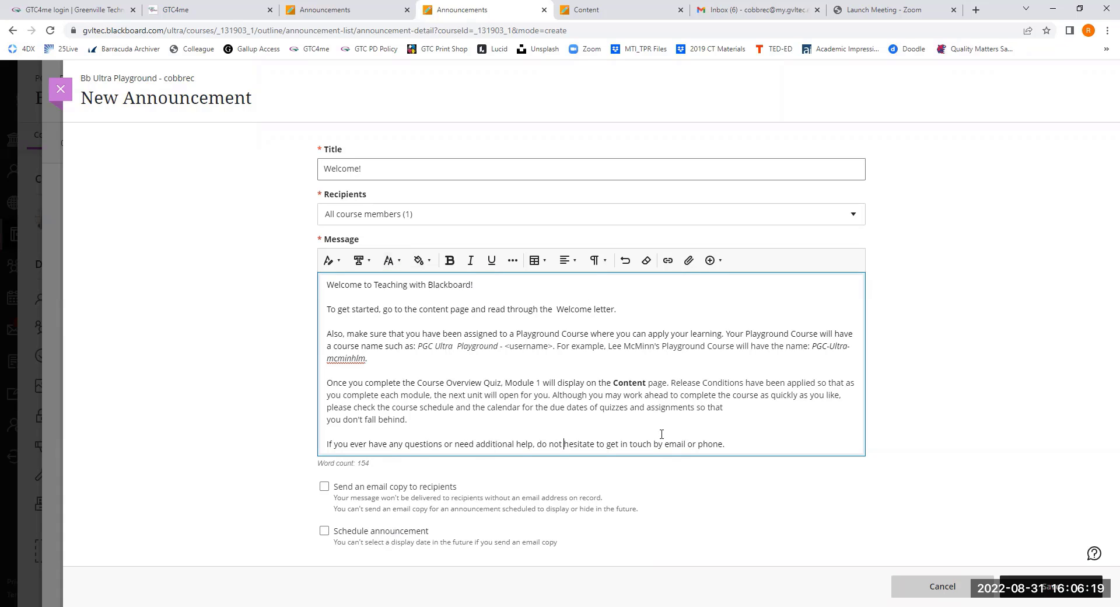
left_click(1018, 581)
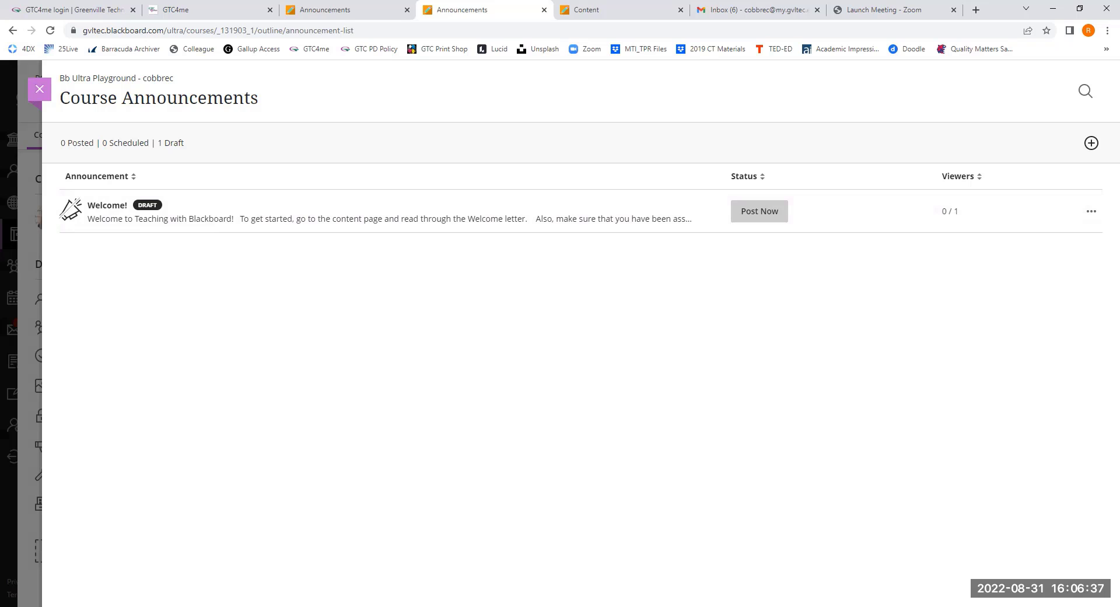
- Review the Welcome! draft in its edit form and leave it without saving
left_click(1088, 215)
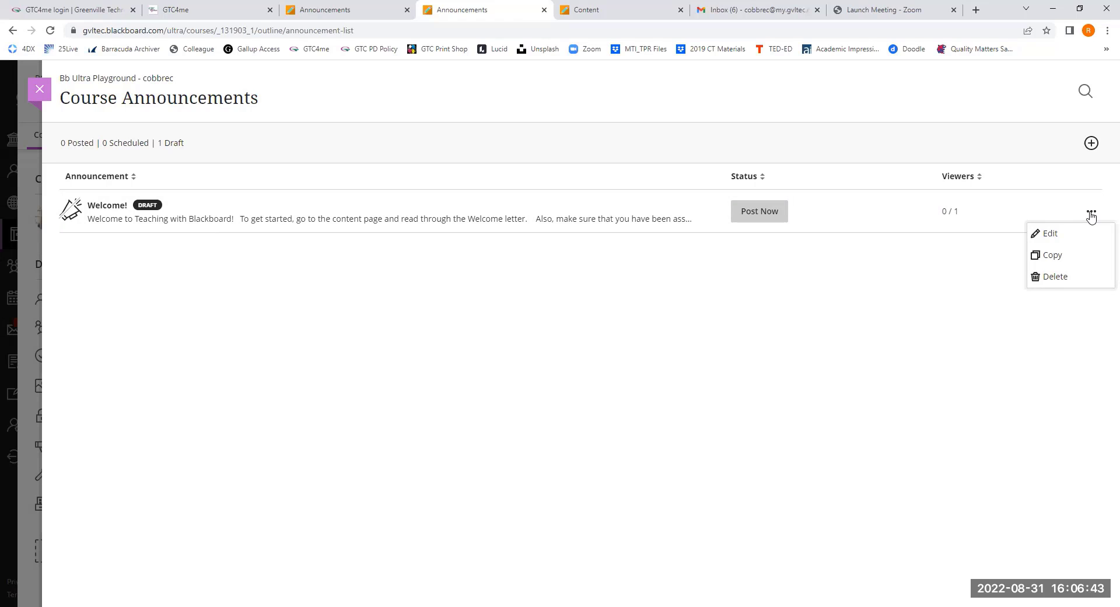
left_click(1050, 233)
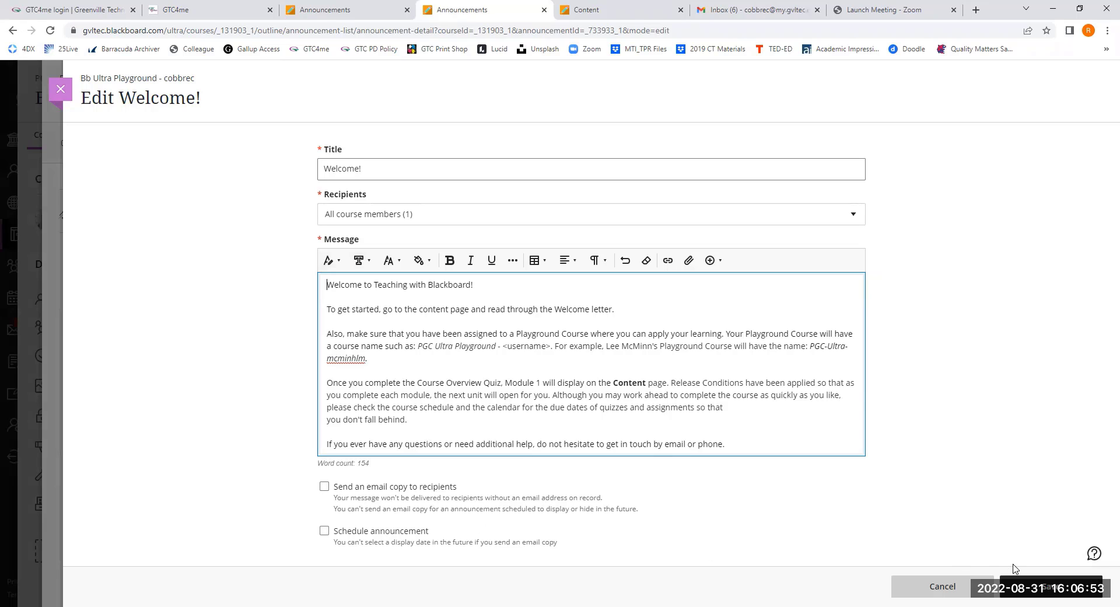
left_click(936, 590)
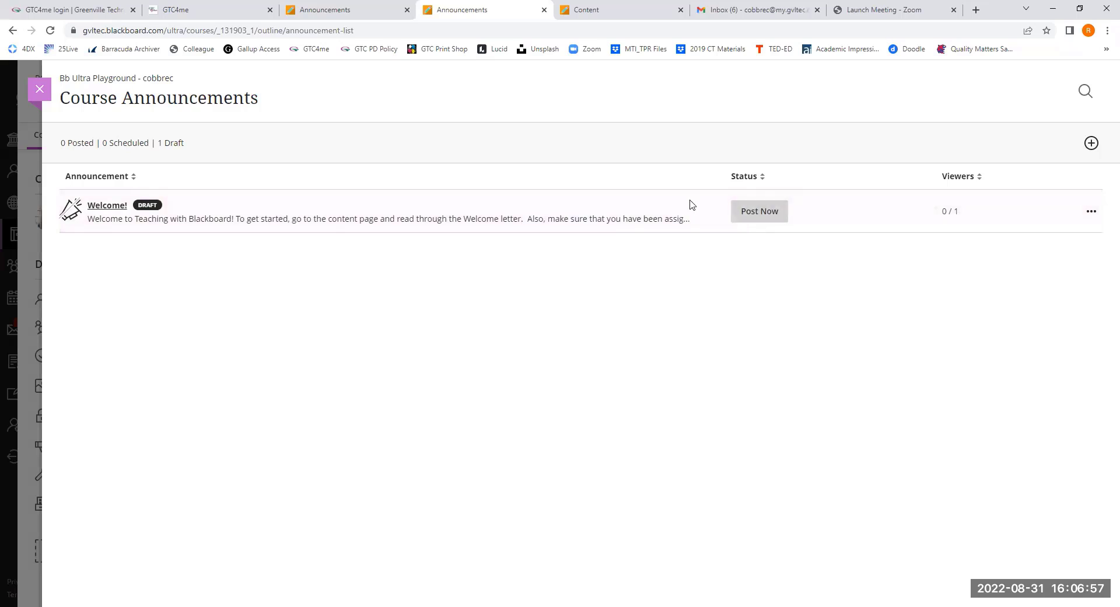
- Post the Welcome! announcement immediately and return to the course content page
left_click(764, 213)
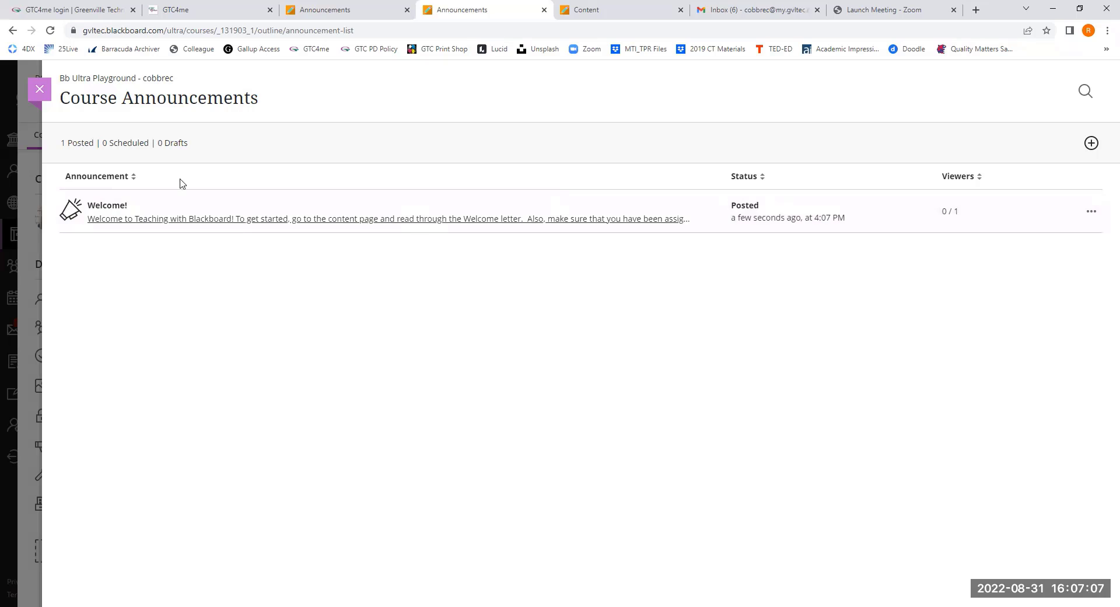
left_click(39, 94)
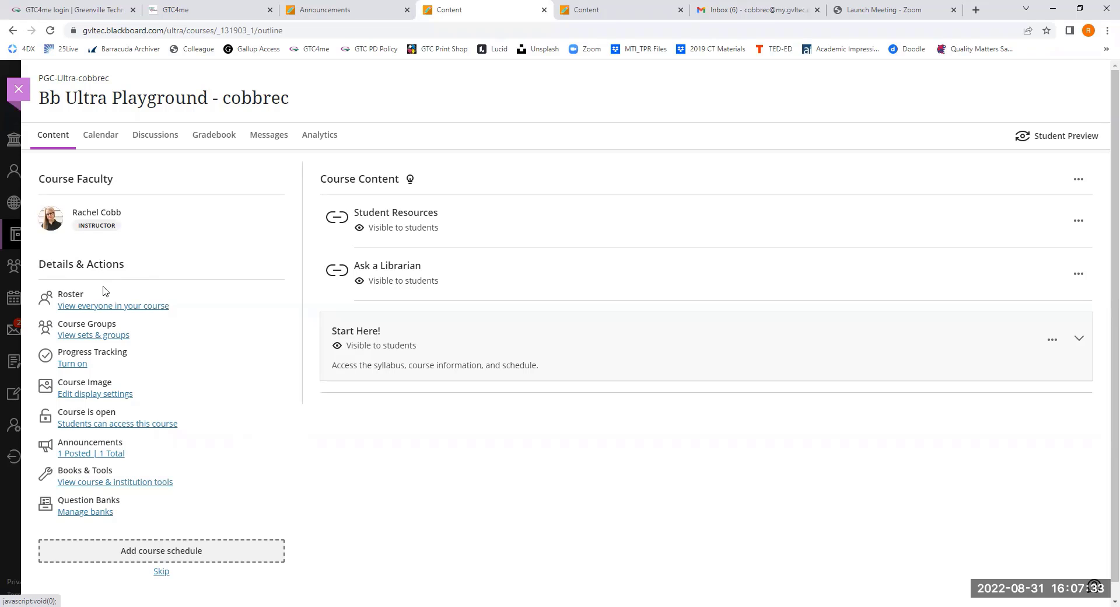
- Upload the pasteltiles JPG as the course image with its default position, and save it with display in the course turned on
left_click(67, 399)
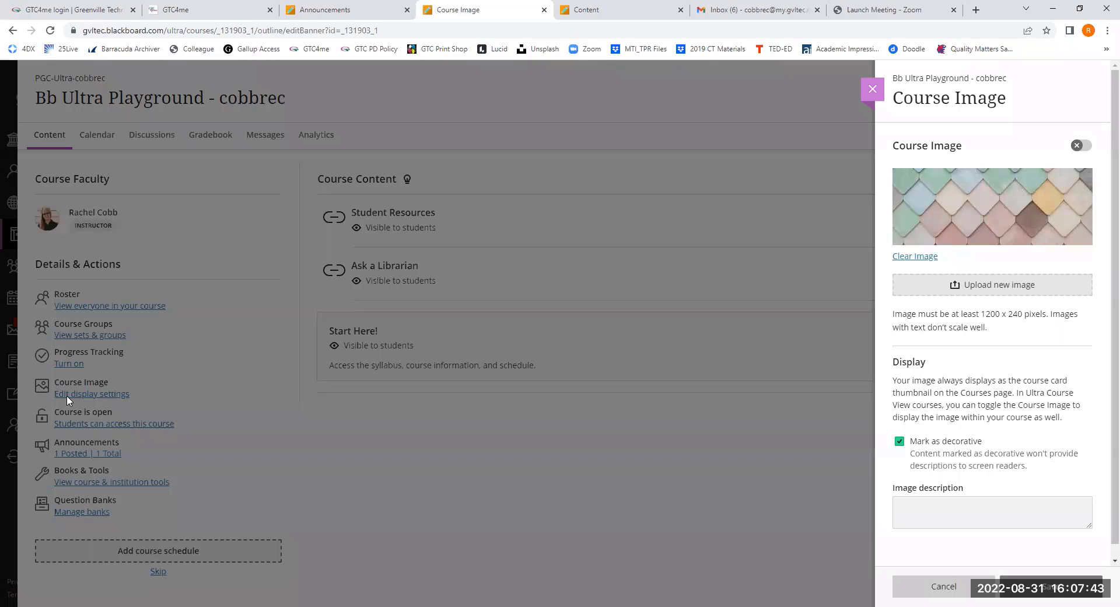
left_click(930, 280)
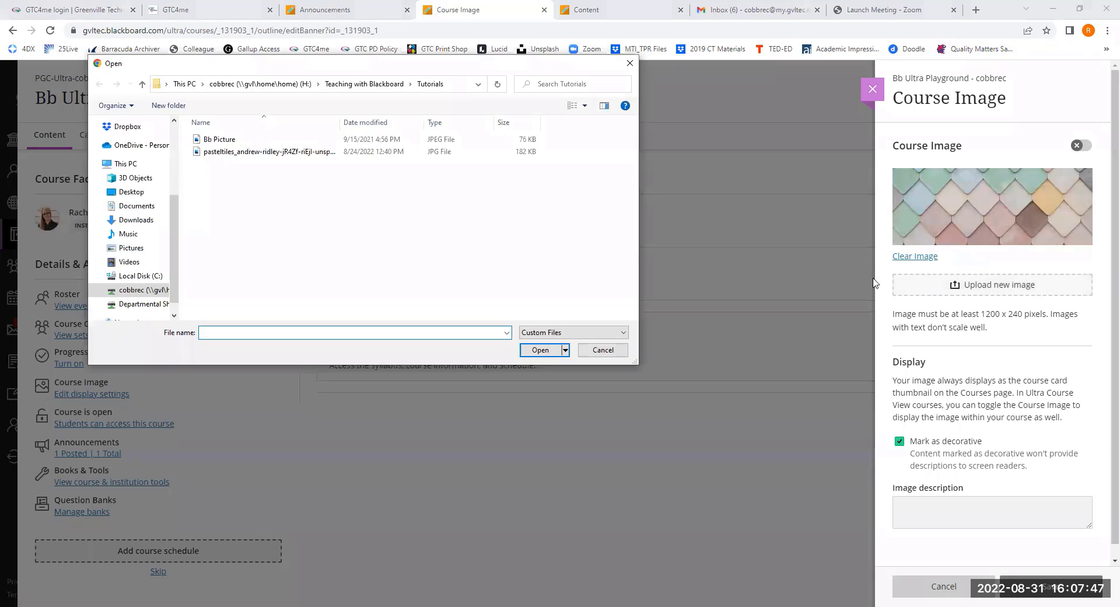
left_click(223, 154)
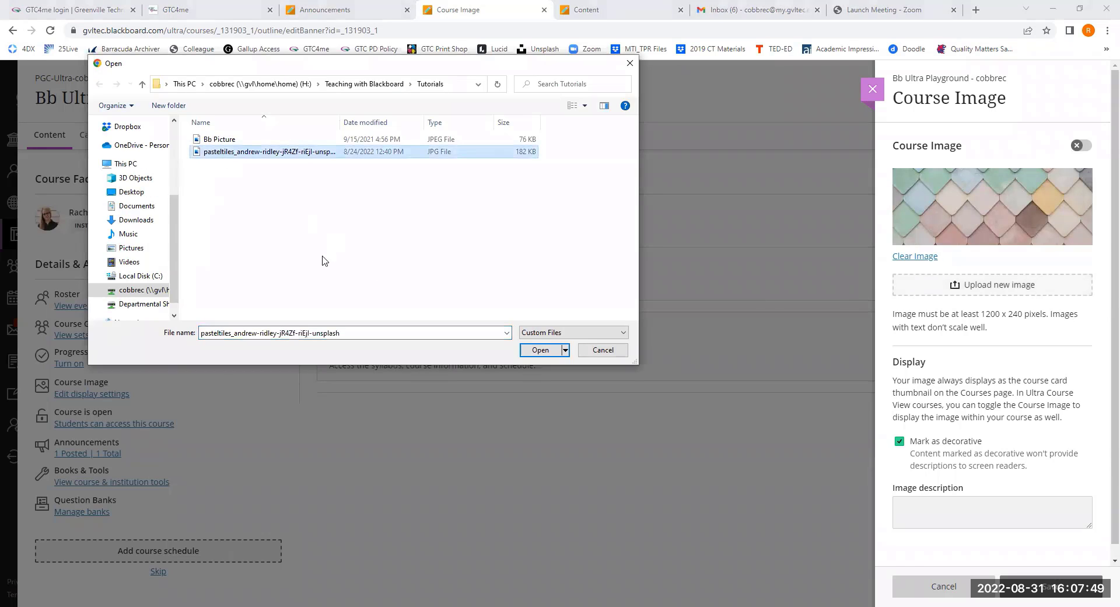
left_click(536, 350)
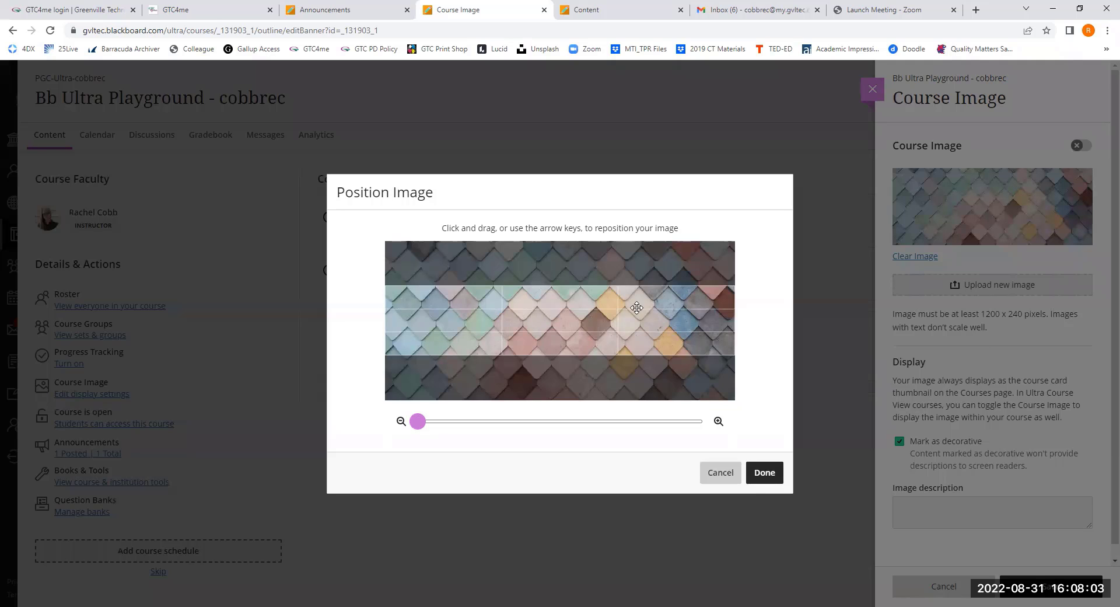
left_click(764, 472)
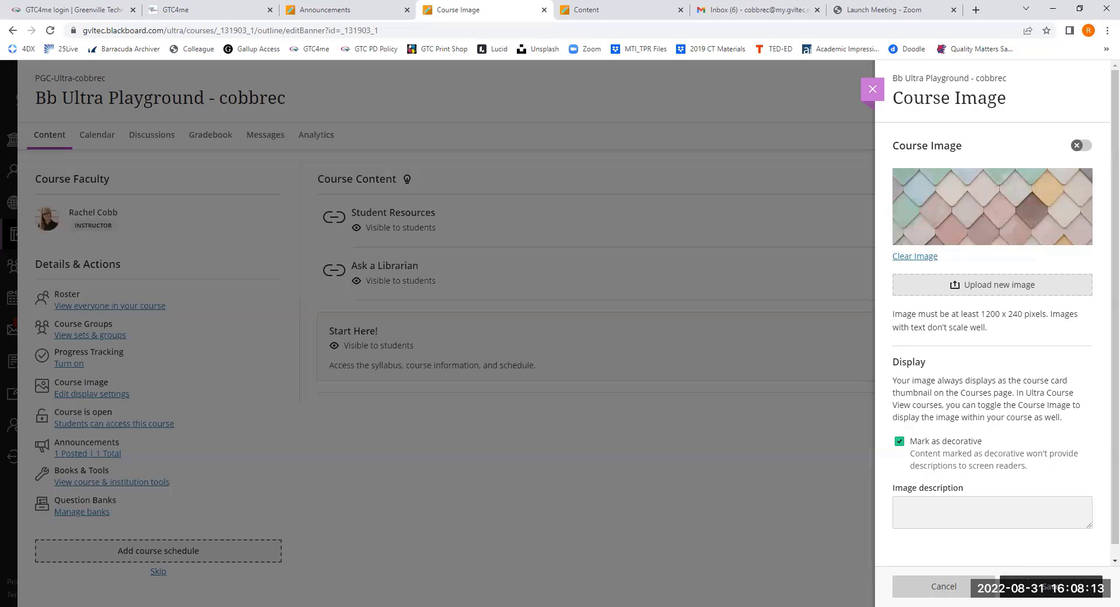
left_click(1084, 146)
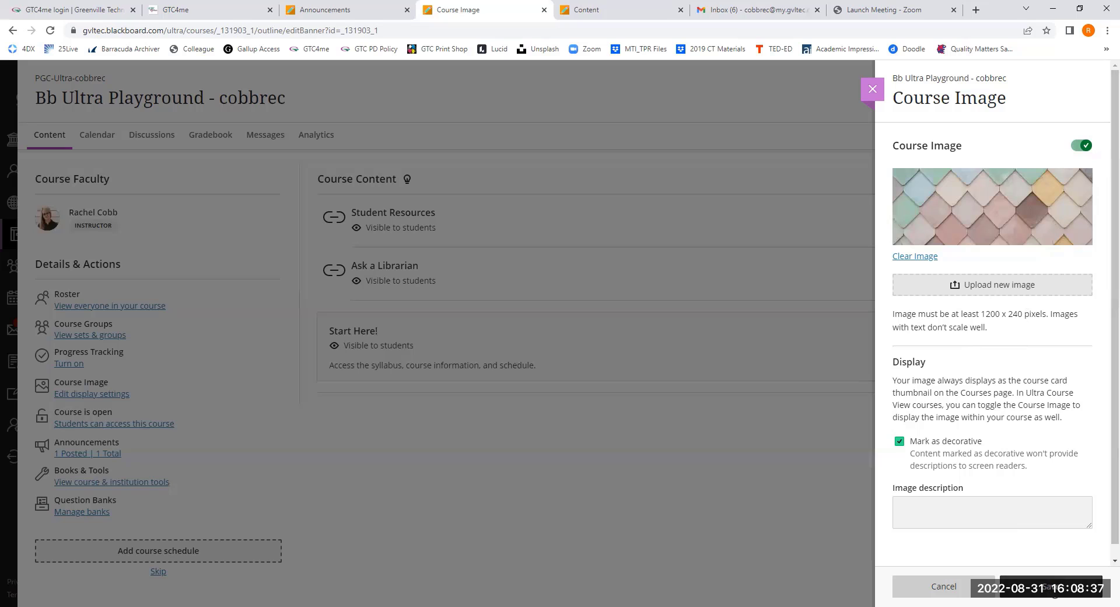
left_click(875, 482)
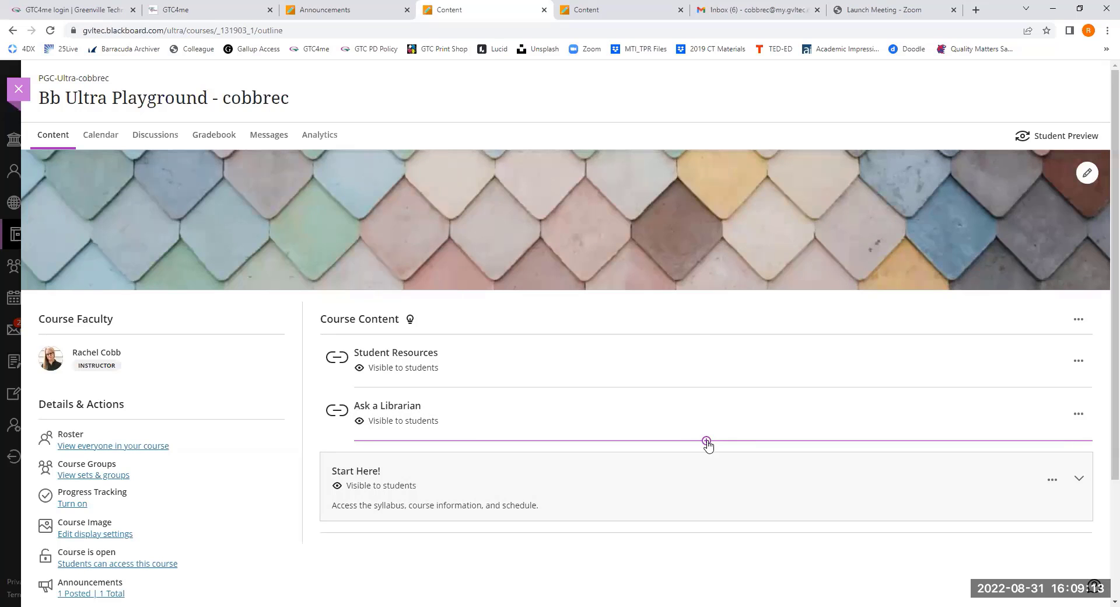
- Add the Zoom Meeting tool from the Content Market below Ask a Librarian and make it visible to students
left_click(706, 441)
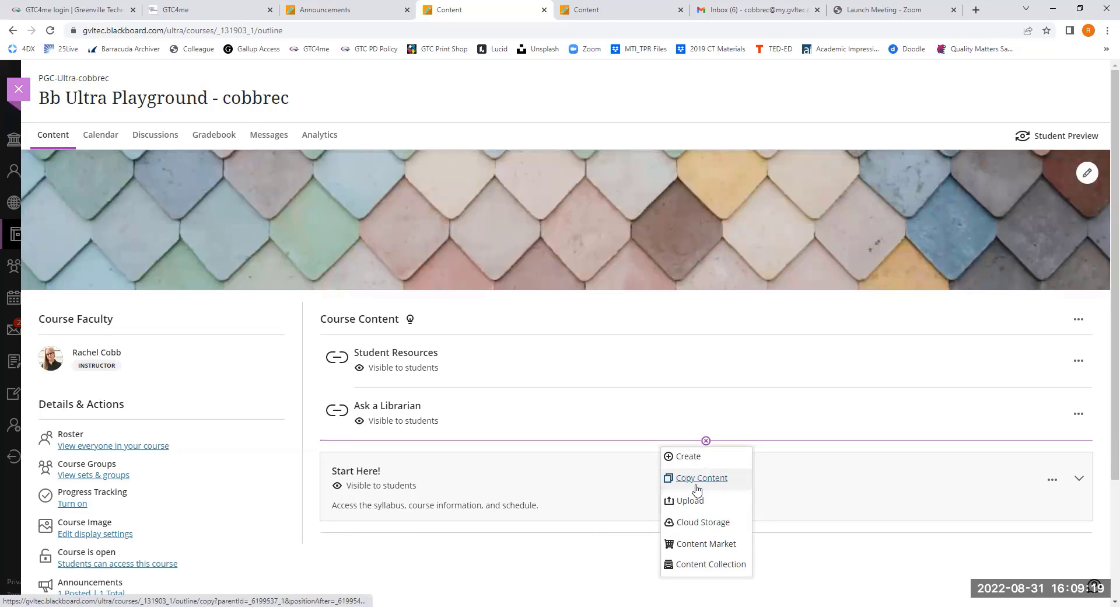
left_click(687, 544)
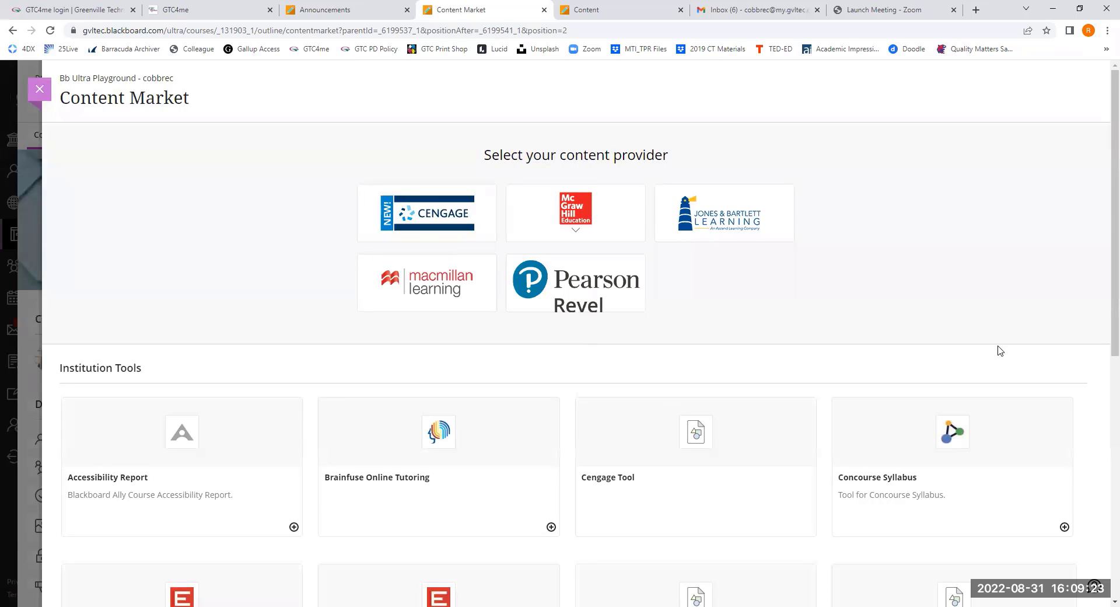
scroll(999, 351, "down", 4)
scroll(999, 351, "down", 4)
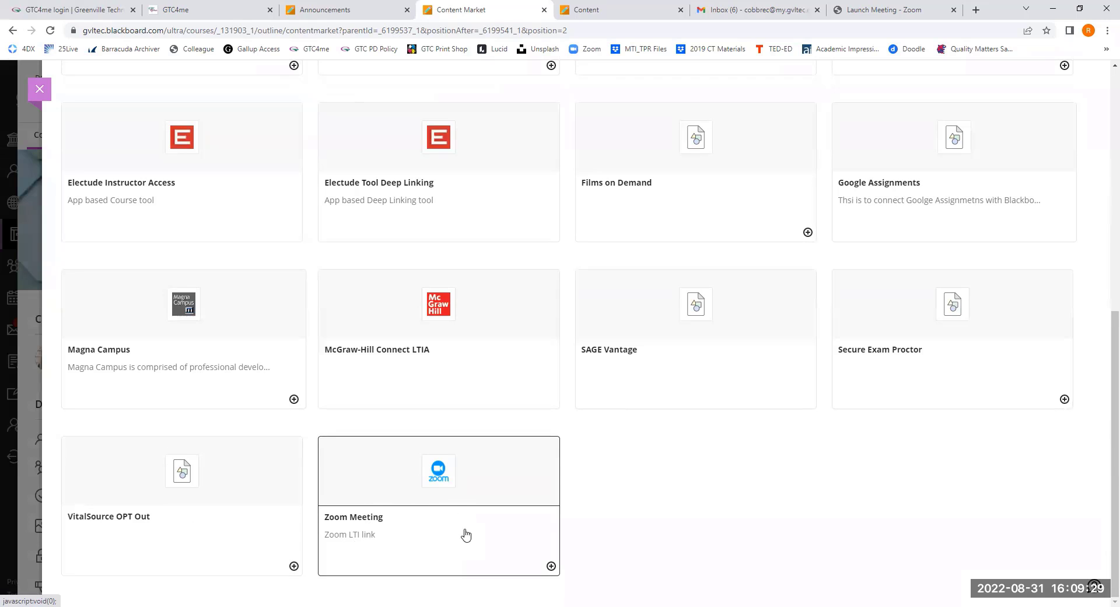
left_click(551, 566)
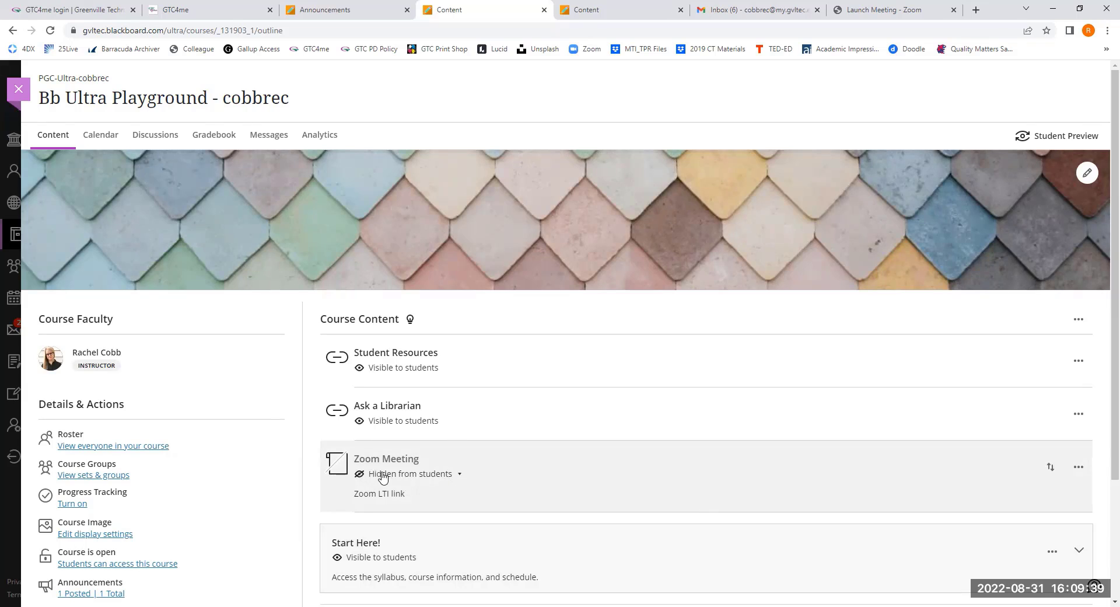
left_click(459, 478)
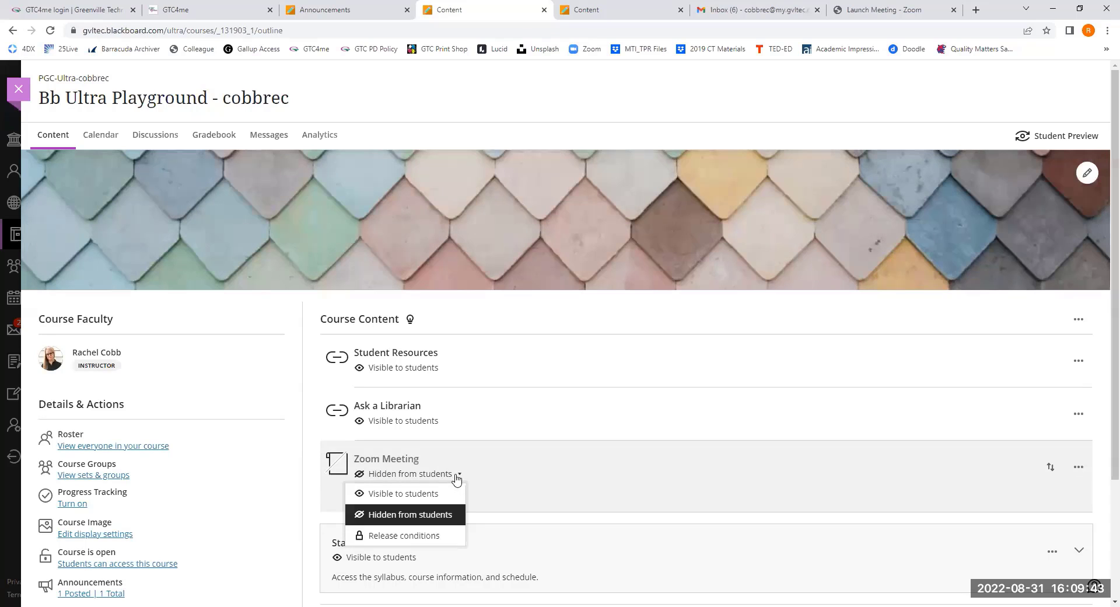
left_click(430, 493)
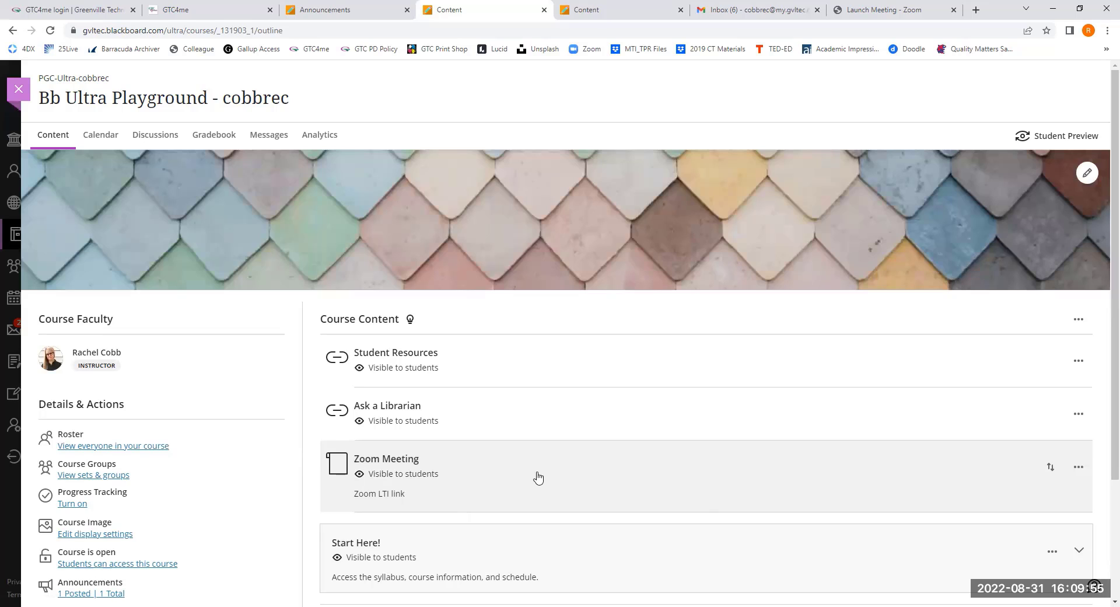
- Review the Zoom Meeting item's description in its edit form and save the form
left_click(1078, 468)
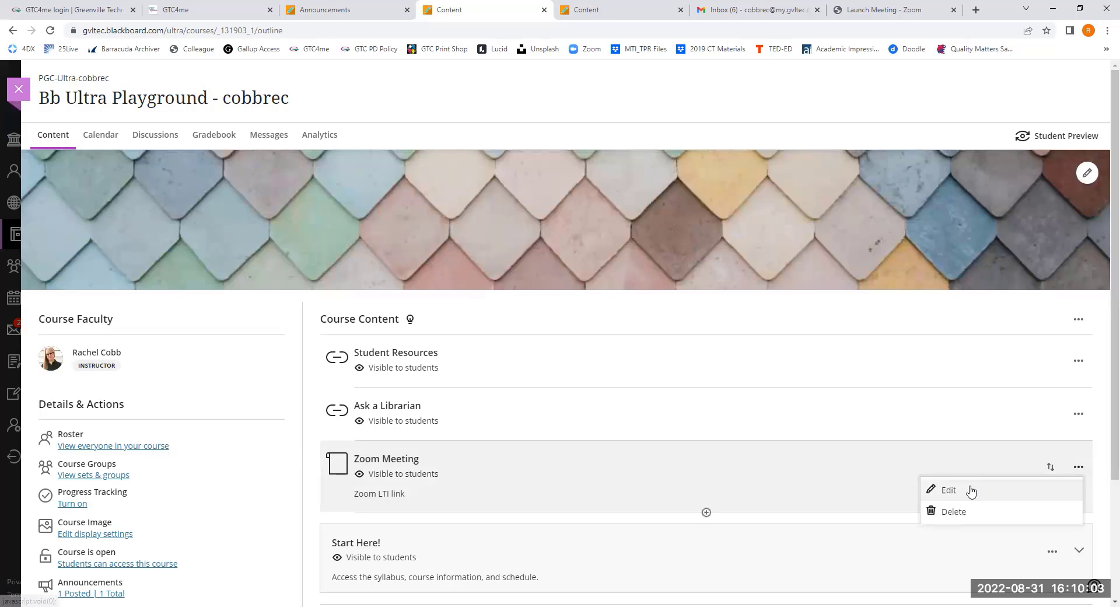
left_click(977, 491)
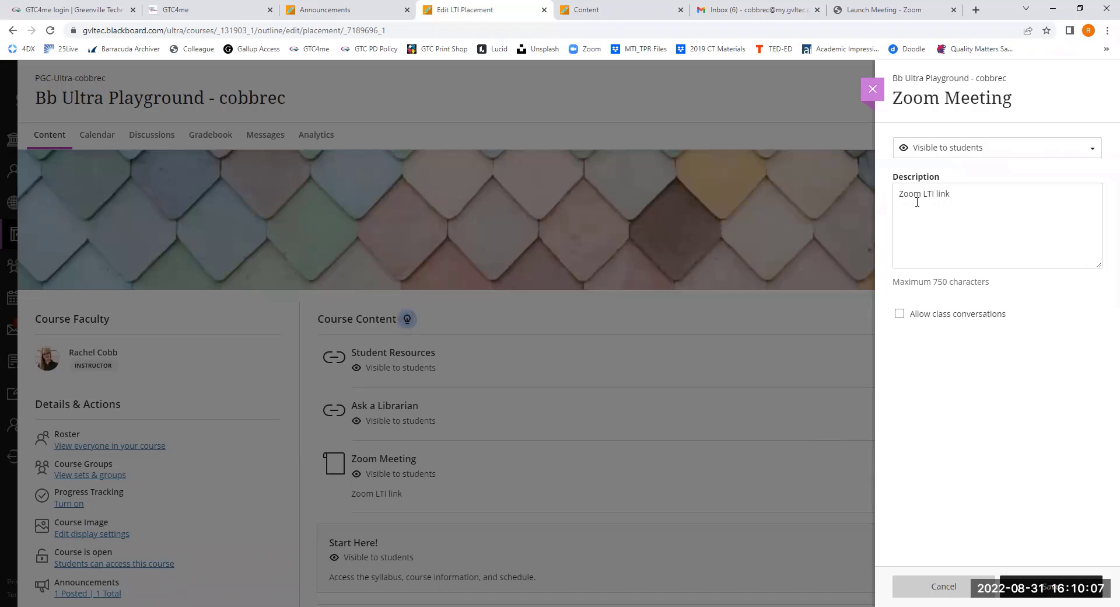
left_click_drag(959, 196, 887, 201)
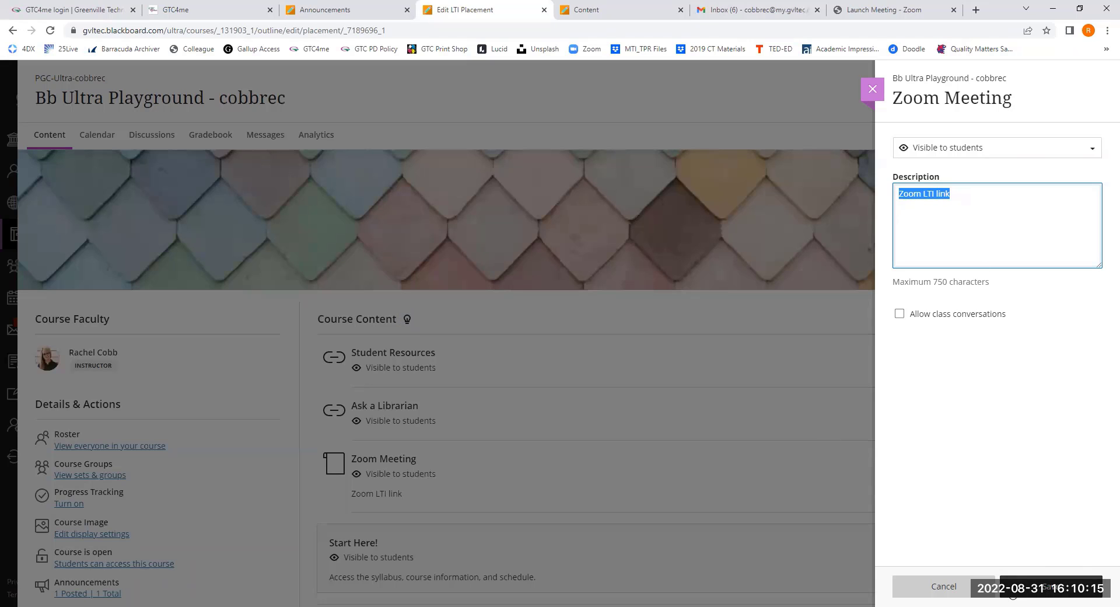
left_click(1013, 592)
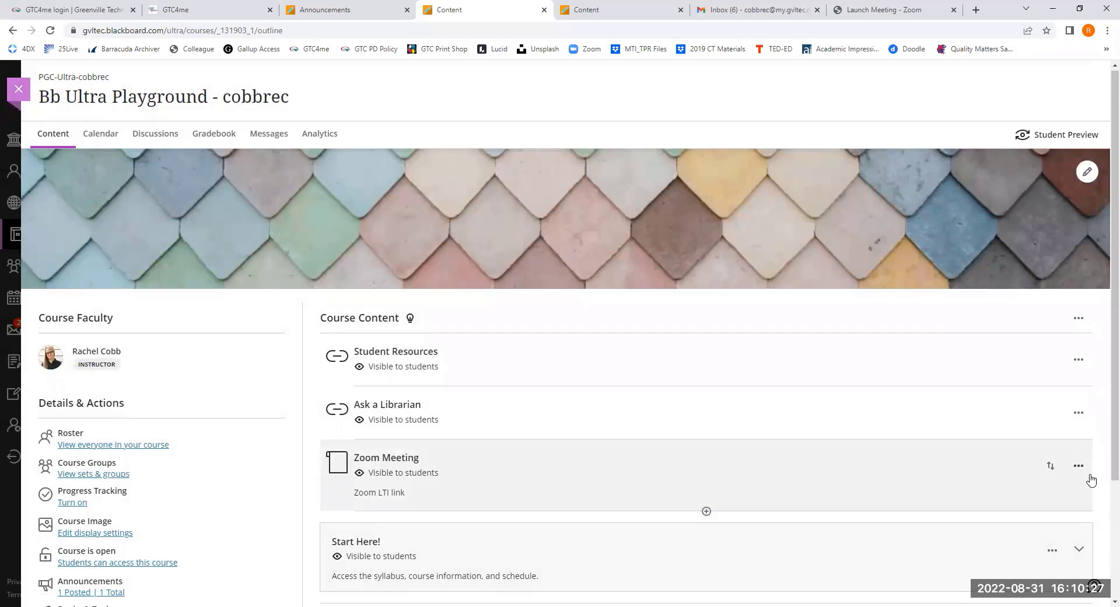
- Add the Concourse Syllabus tool from the Content Market below Meet Your Instructor in the Start Here! folder and make it visible to students
scroll(1090, 474, "down", 3)
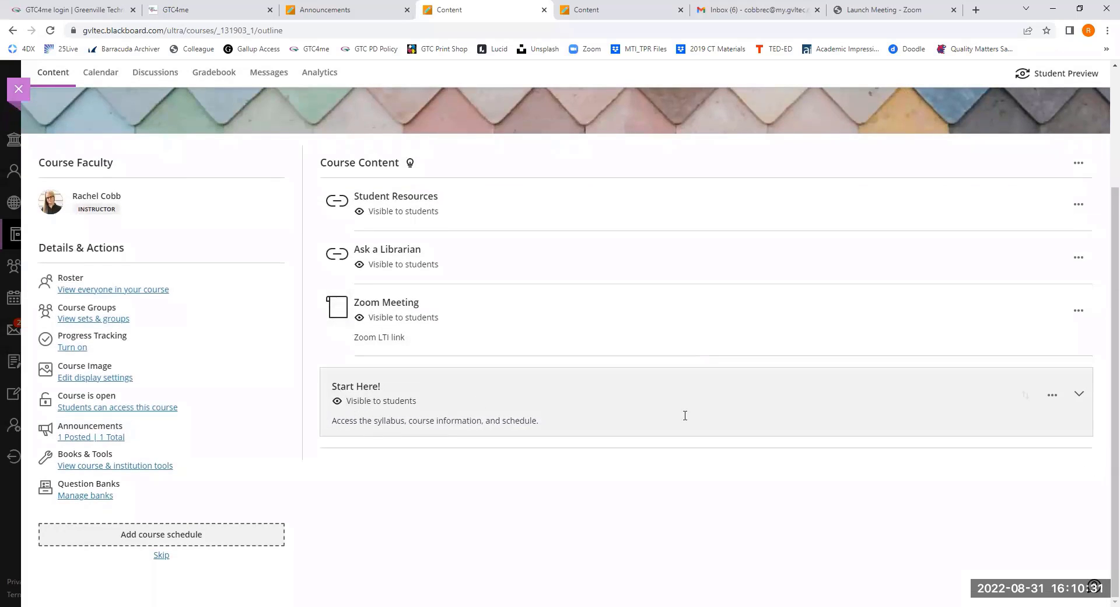
left_click(1079, 396)
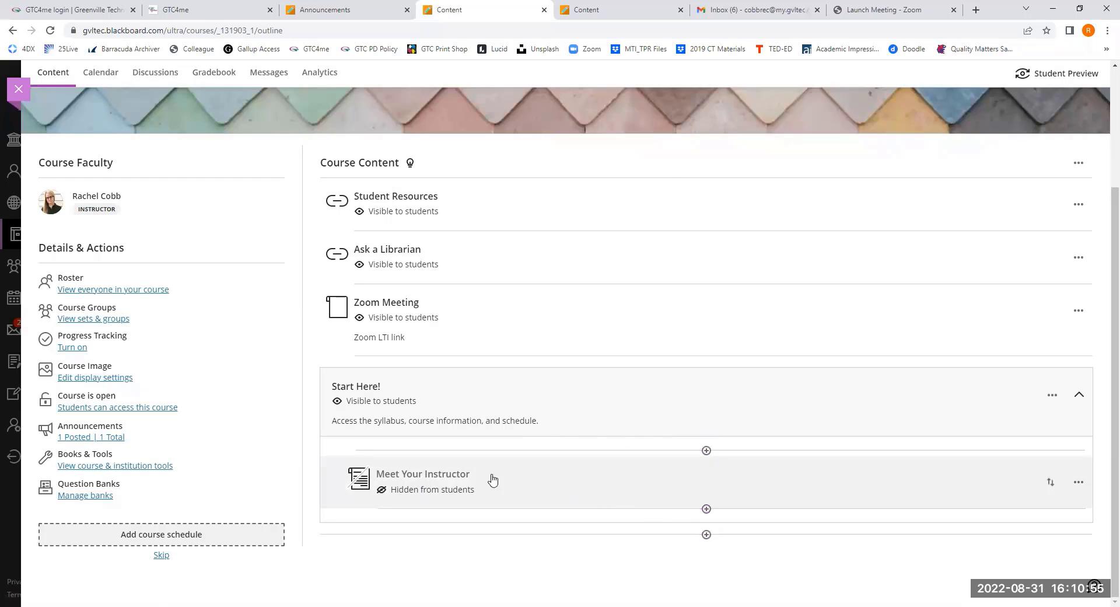
left_click(705, 509)
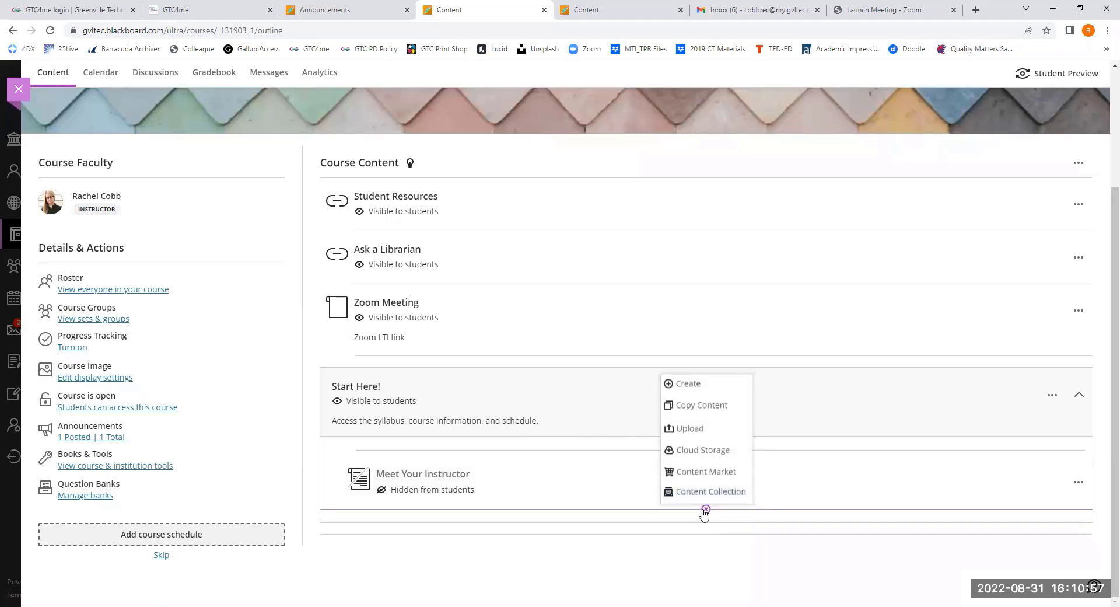
left_click(690, 470)
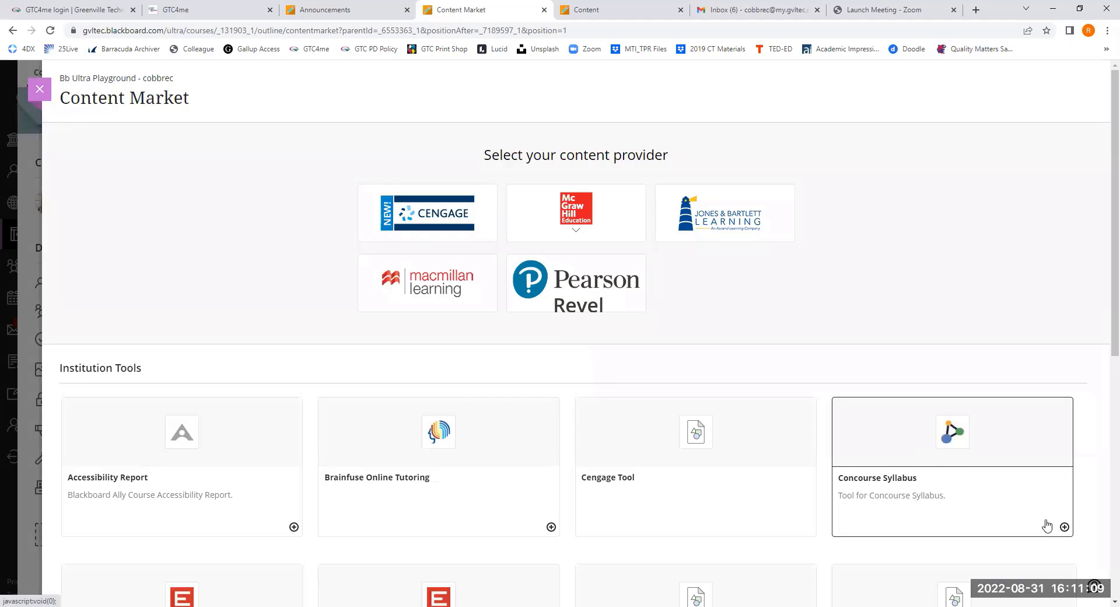
left_click(1064, 527)
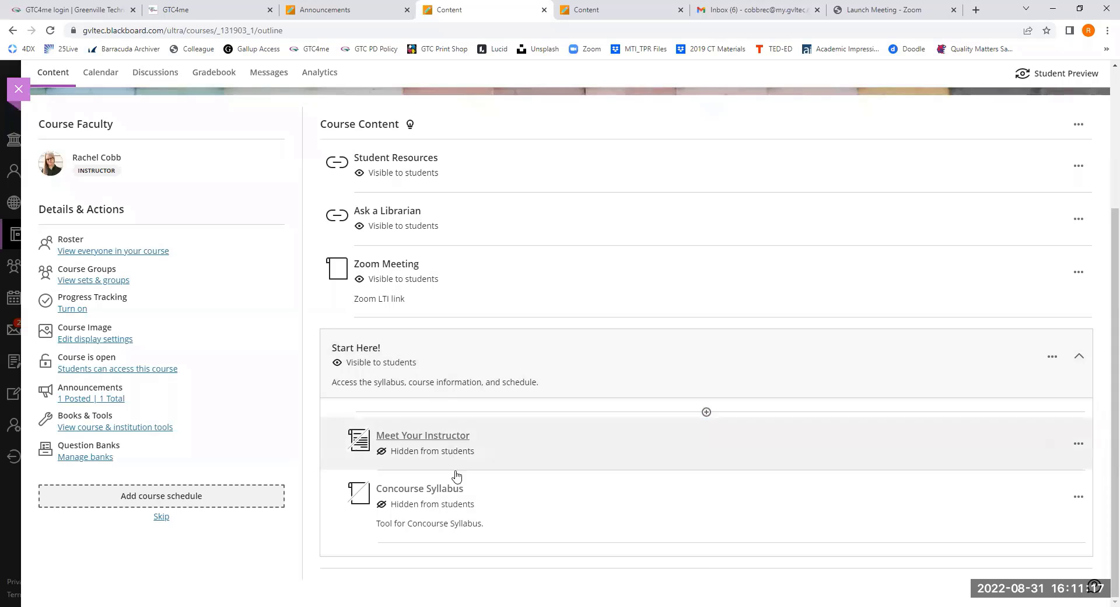
left_click(482, 507)
left_click(458, 522)
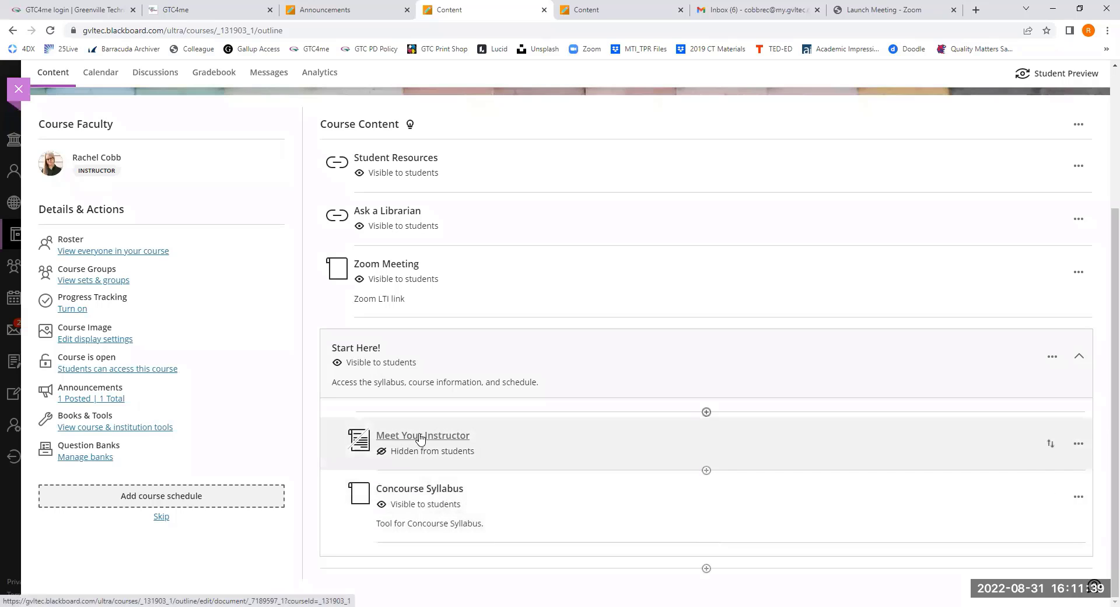
- Open the Meet Your Instructor document and attach the Bb Picture JPEG in a new content block
left_click(420, 436)
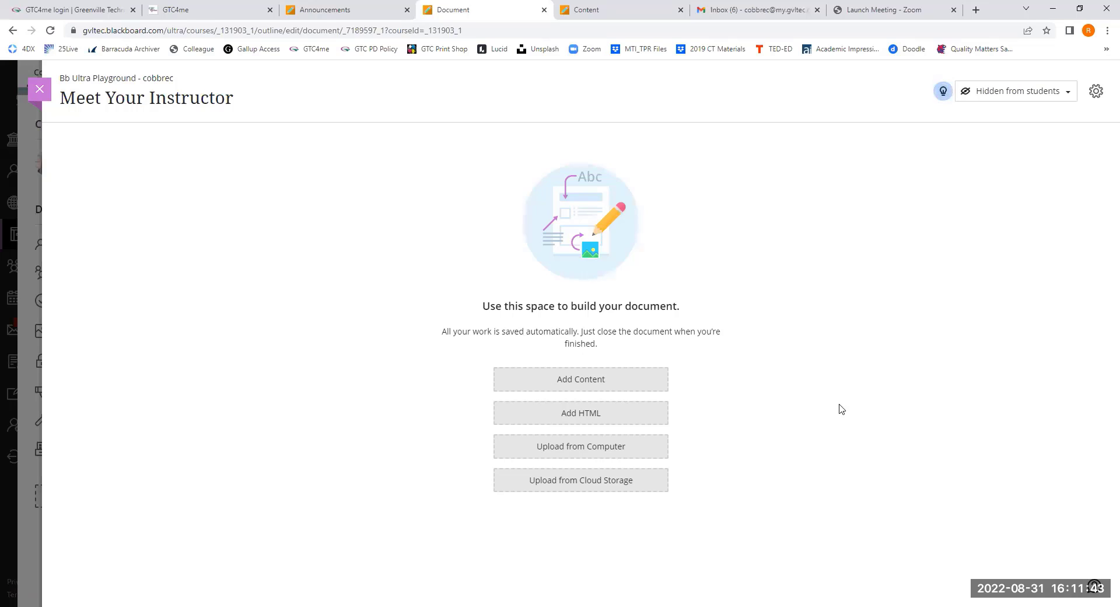
left_click(589, 379)
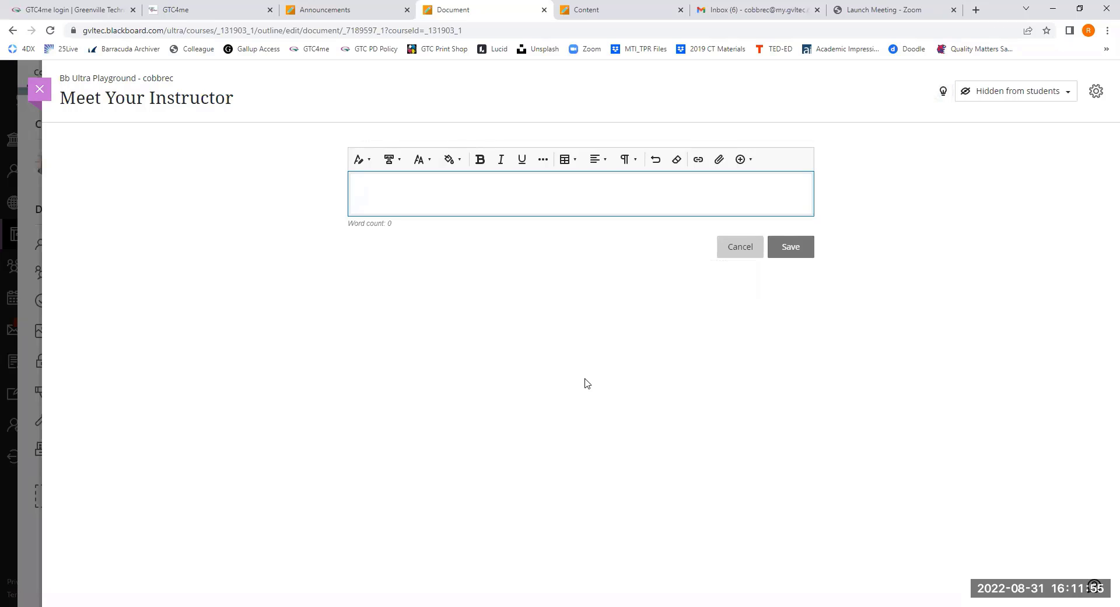
left_click(719, 160)
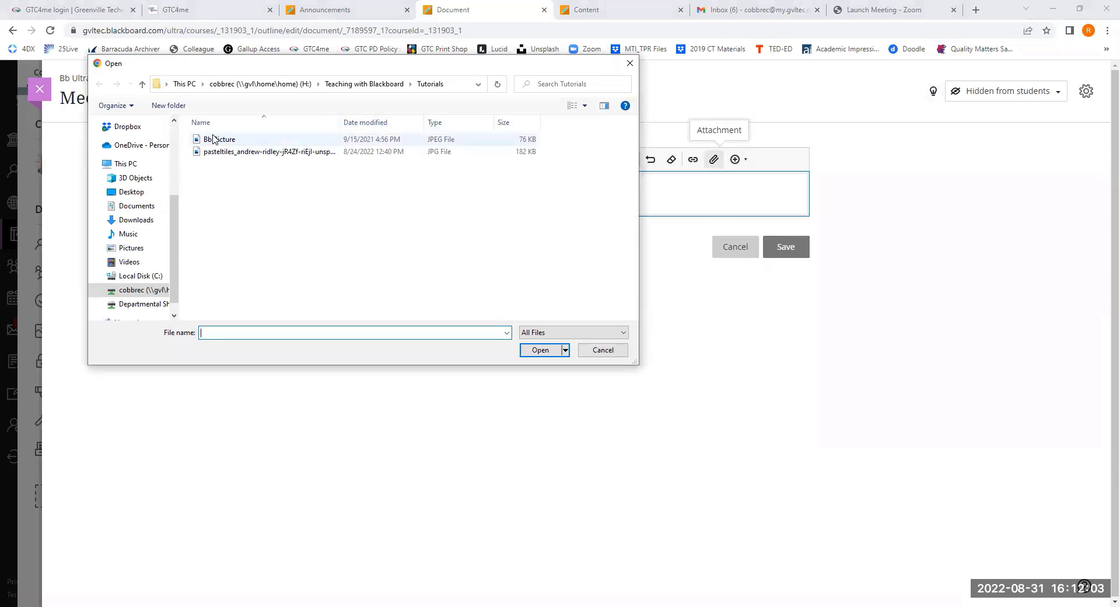
left_click(213, 139)
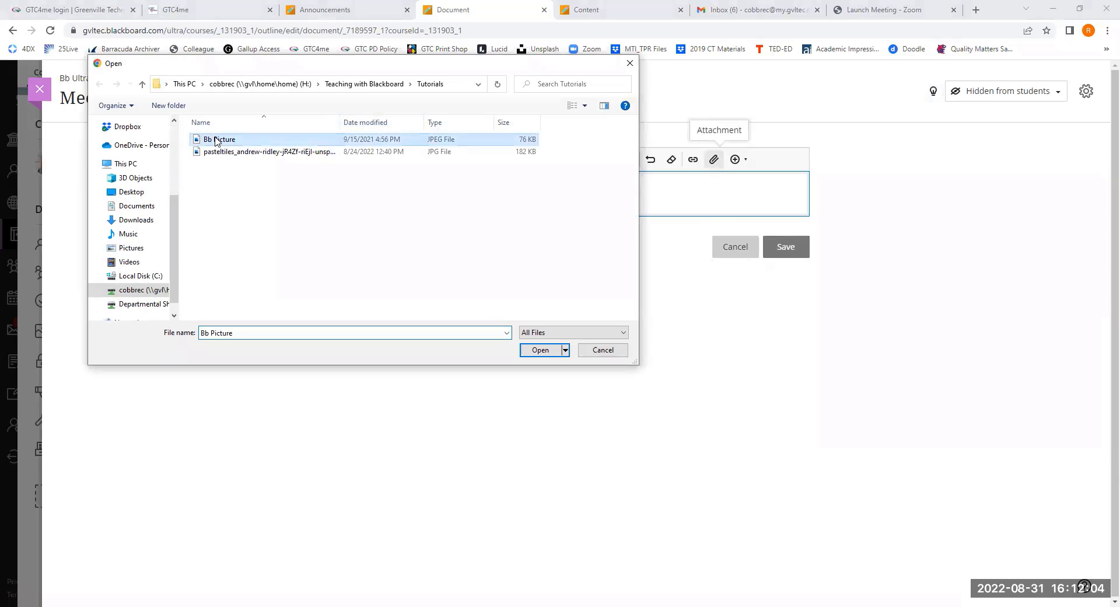
left_click(539, 350)
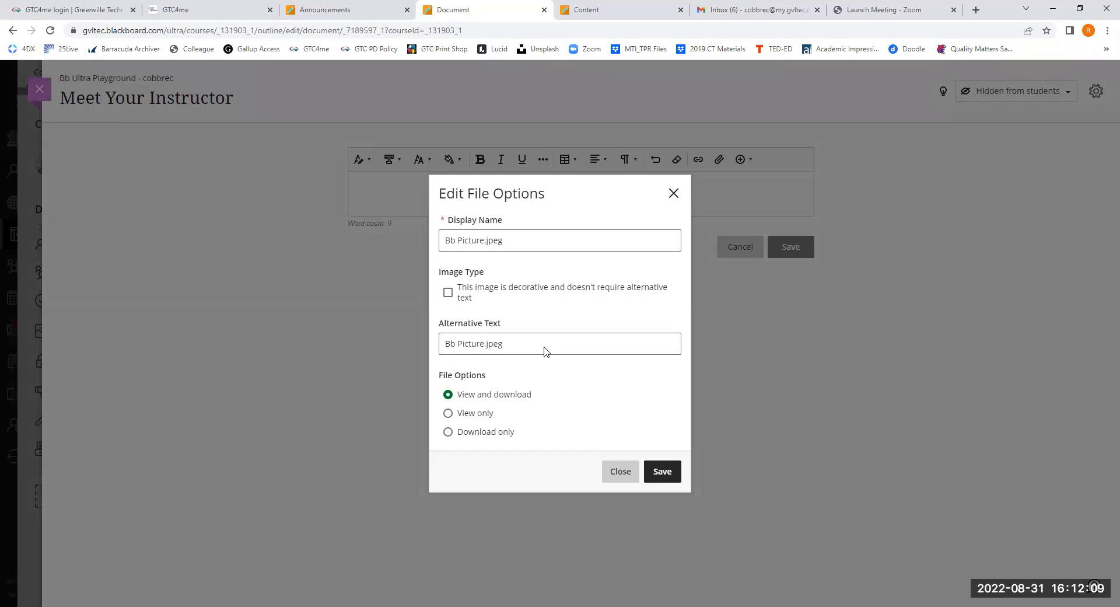
- Mark Bb Picture.jpeg as decorative and View only, and save the content block without the blank line above the picture
left_click(448, 293)
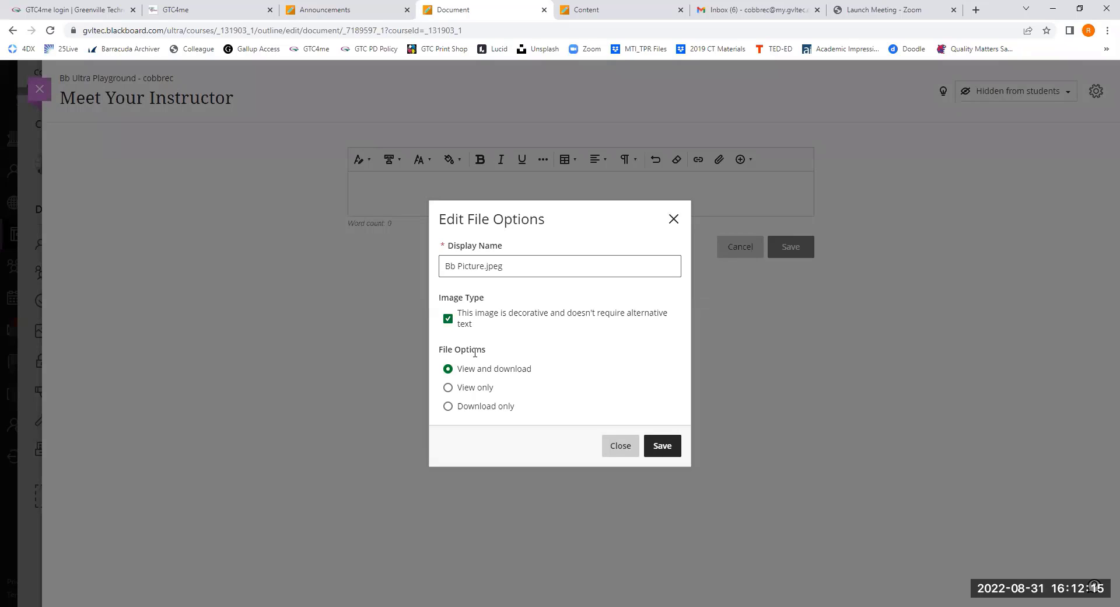
left_click(448, 388)
left_click(664, 446)
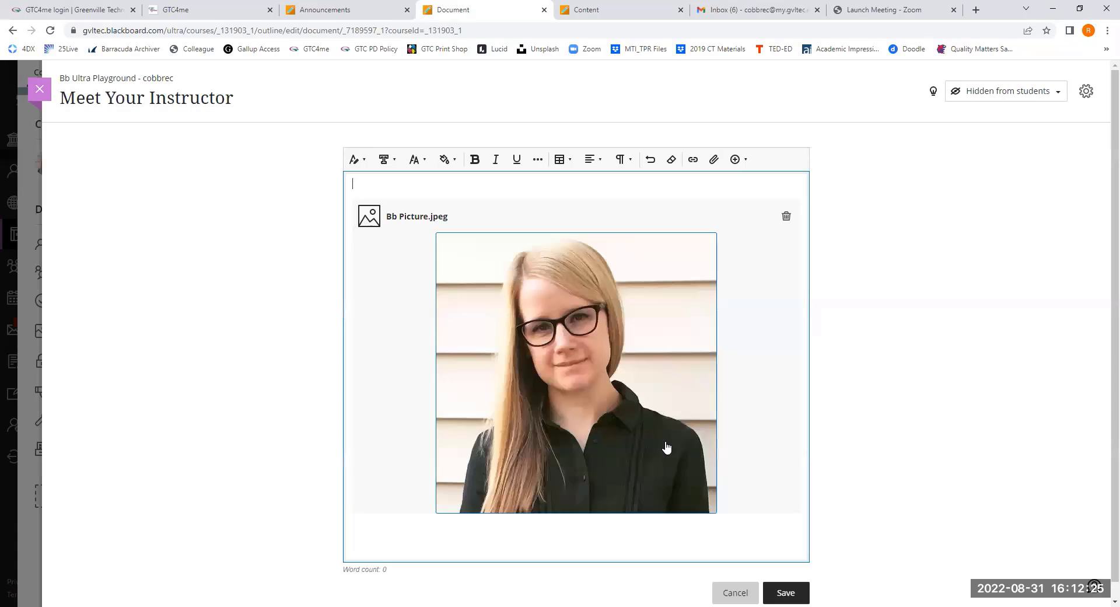
key("Delete")
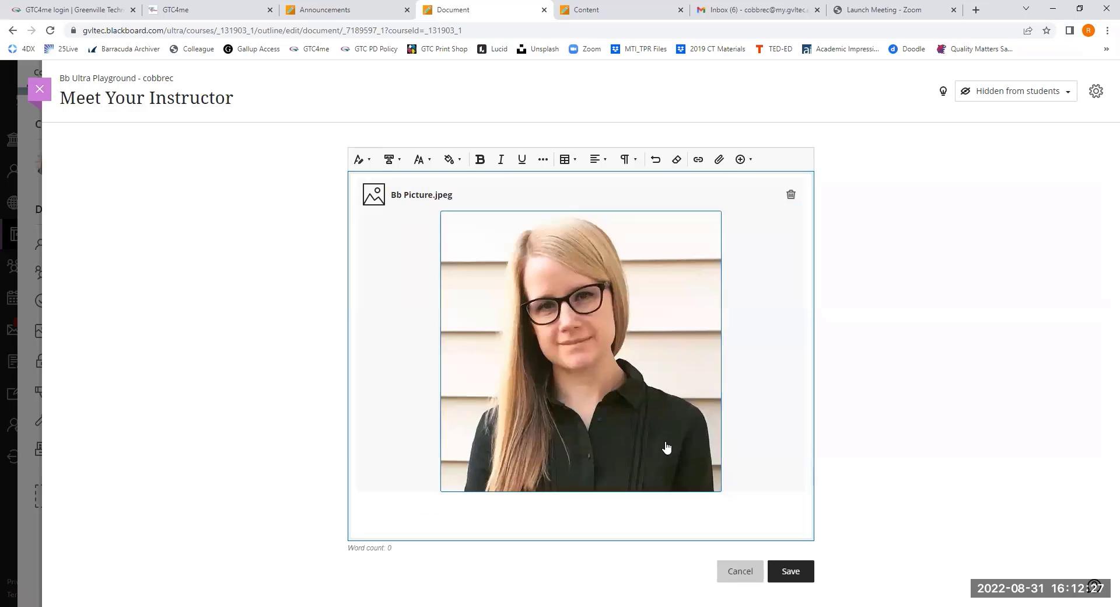
left_click(791, 572)
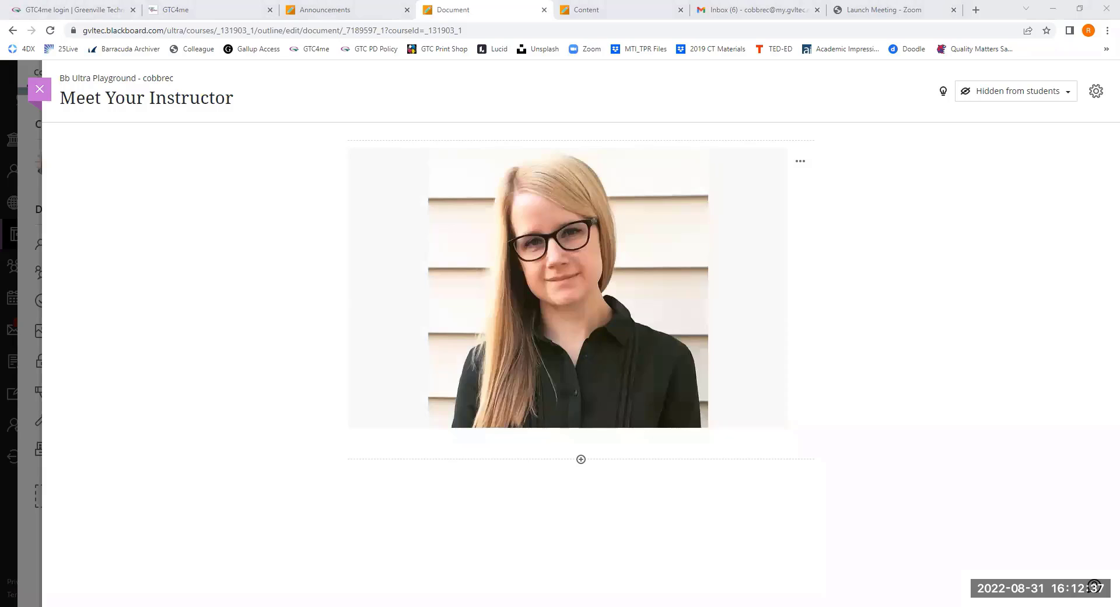
- Add a second content block below the picture and paste the copied Instructor Information biography into it
left_click(581, 460)
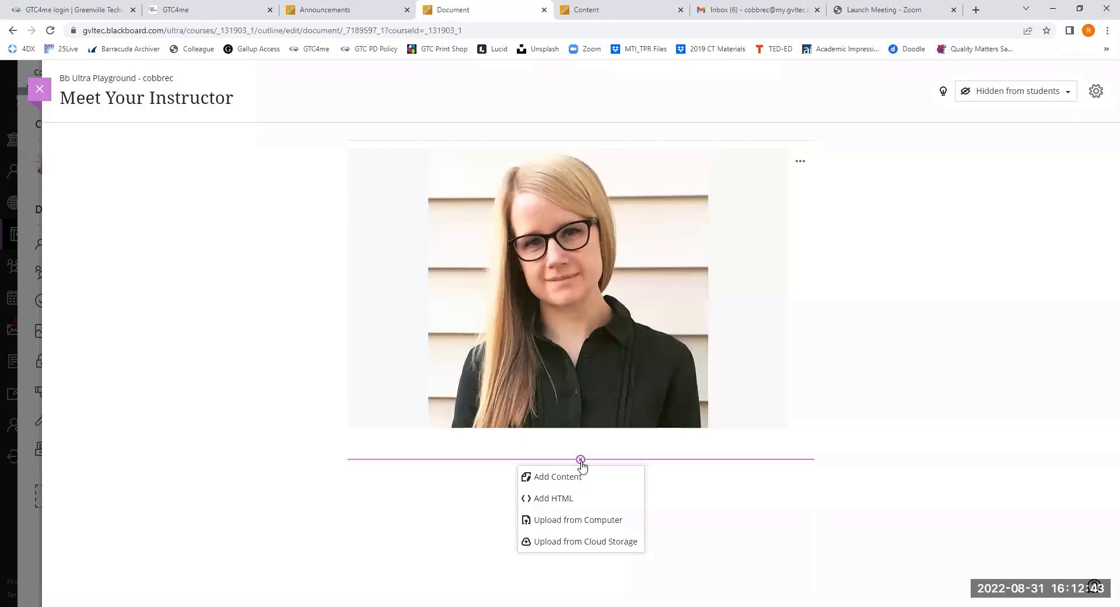
left_click(577, 474)
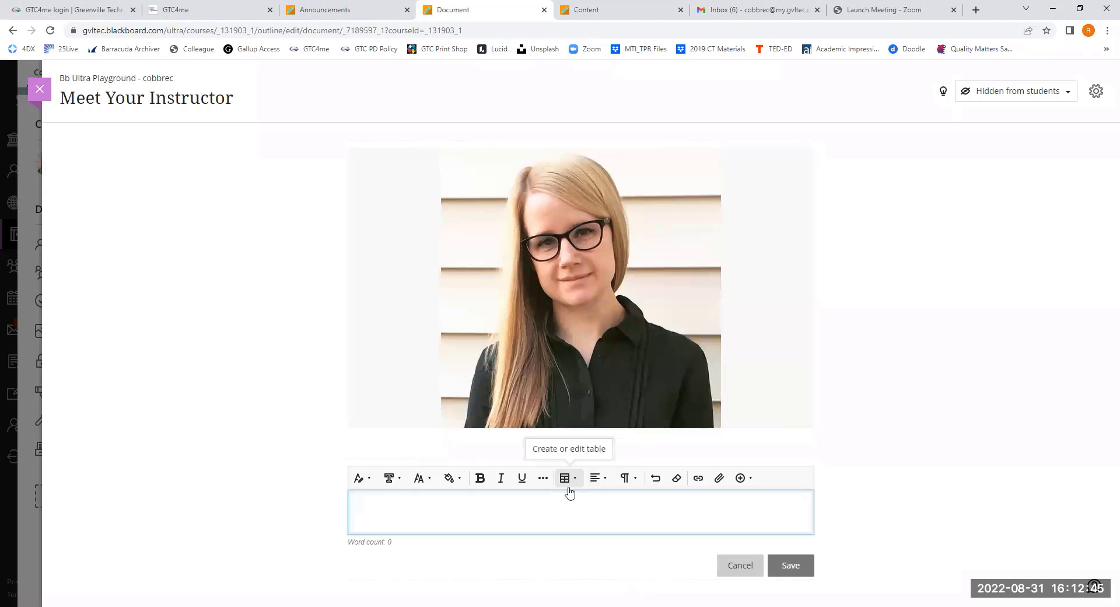
key("ctrl+v")
scroll(462, 381, "down", 3)
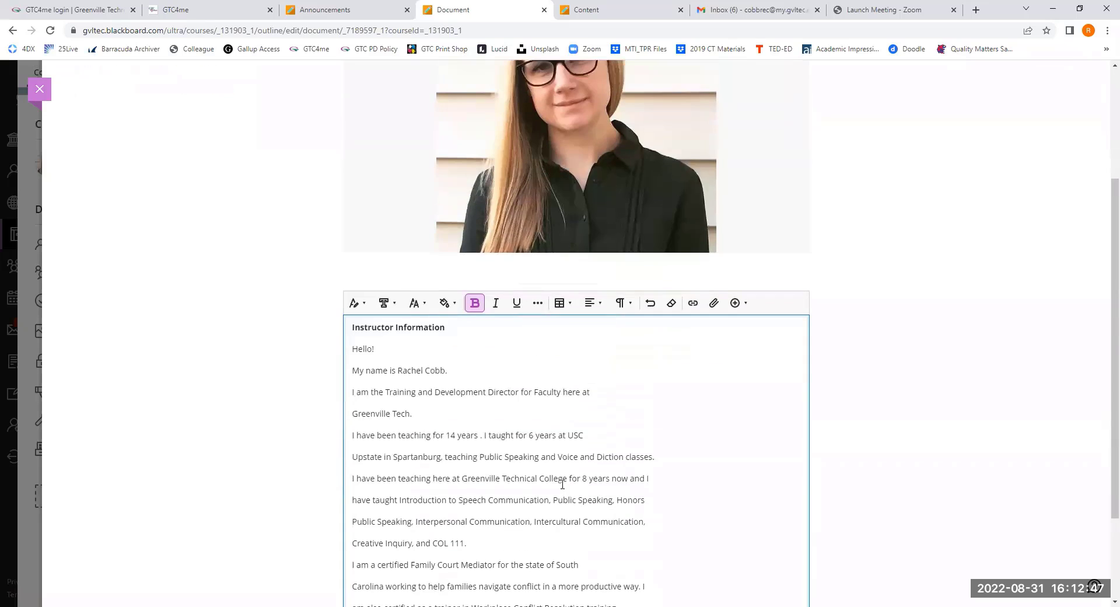
- Join the broken lines from "I am the Training and Development Director" through "COL 111." into one continuous paragraph
left_click(591, 392)
key("Delete")
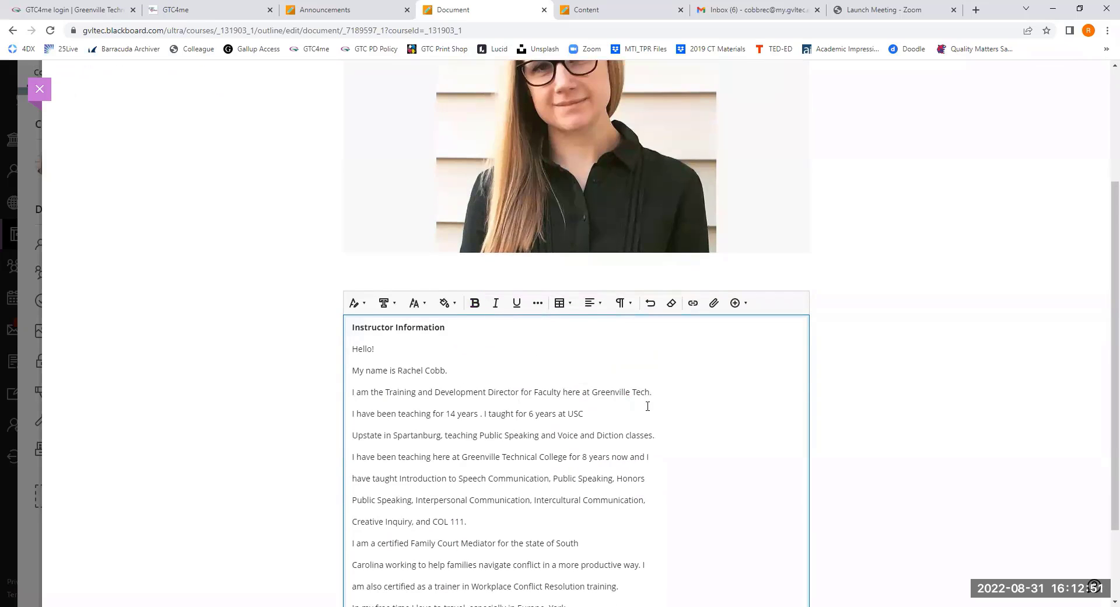
left_click(674, 395)
key("Delete")
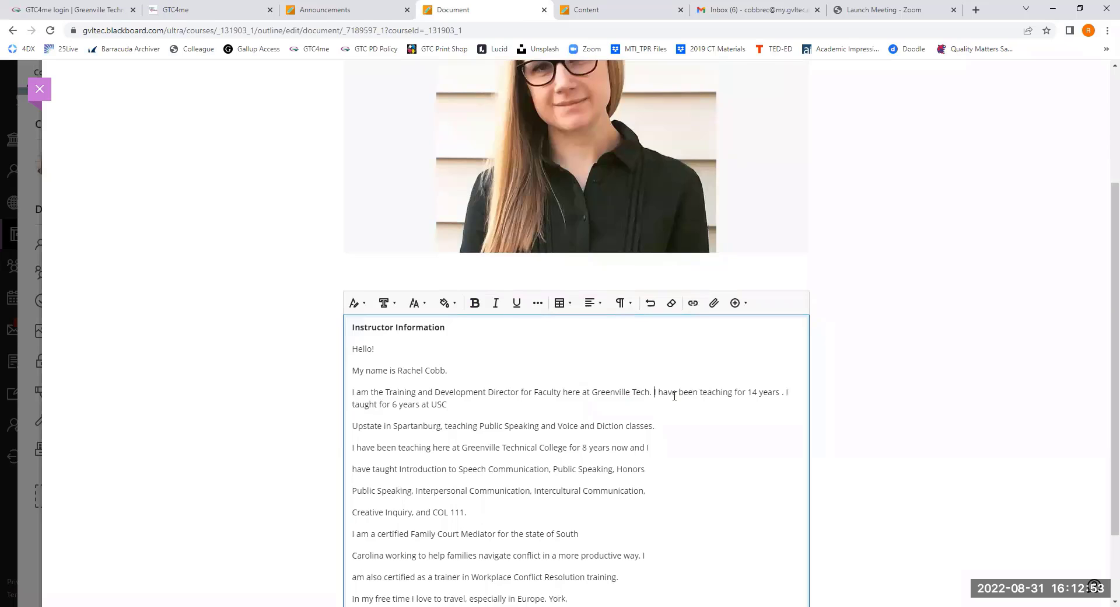
key("Delete")
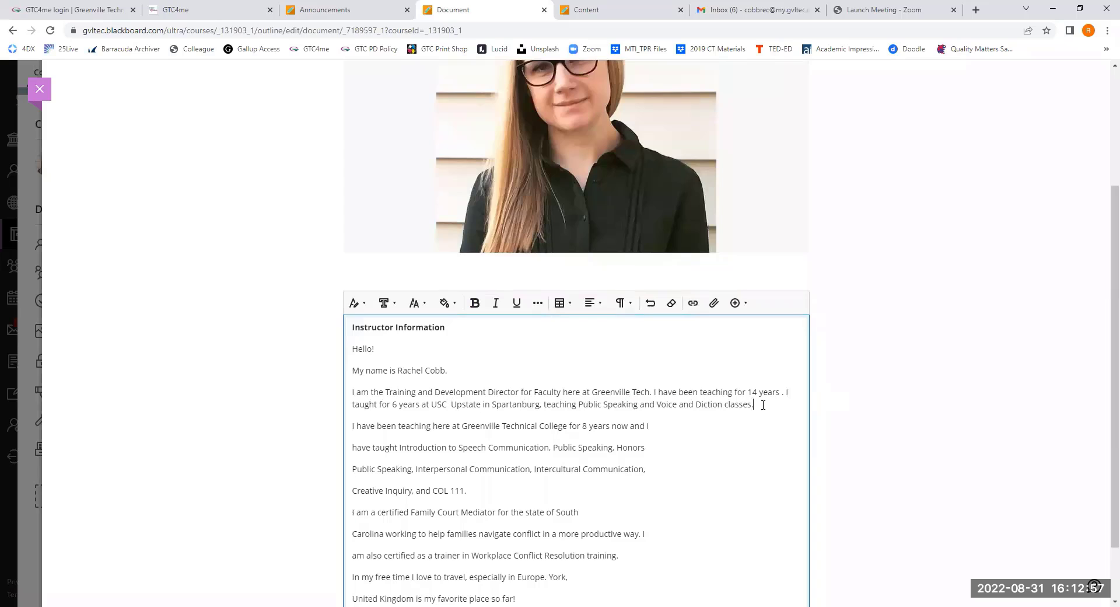
key("Delete")
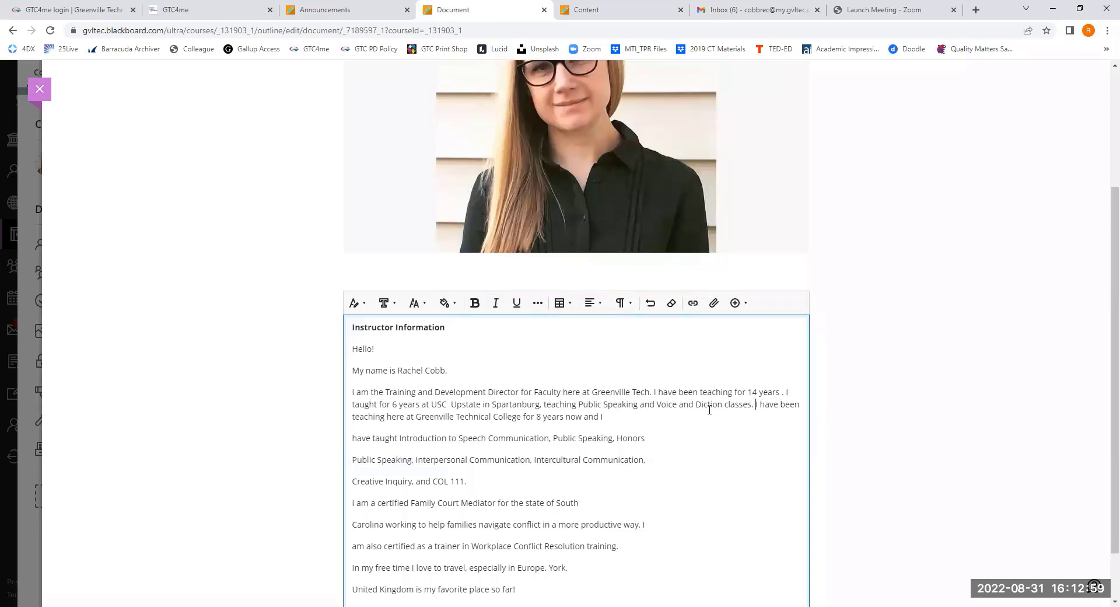
key("Delete")
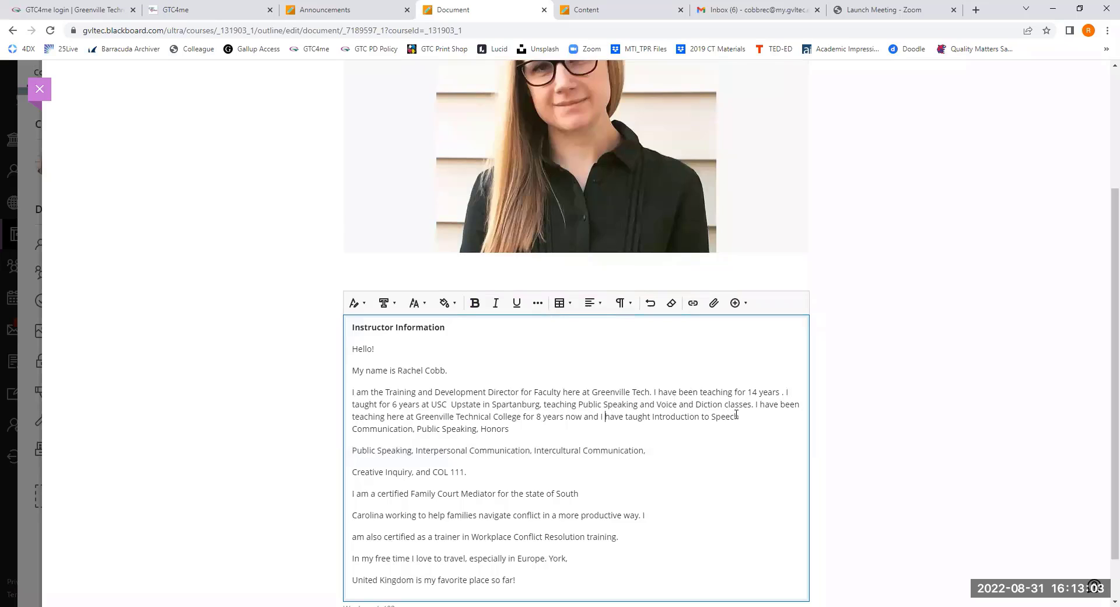
key("Delete")
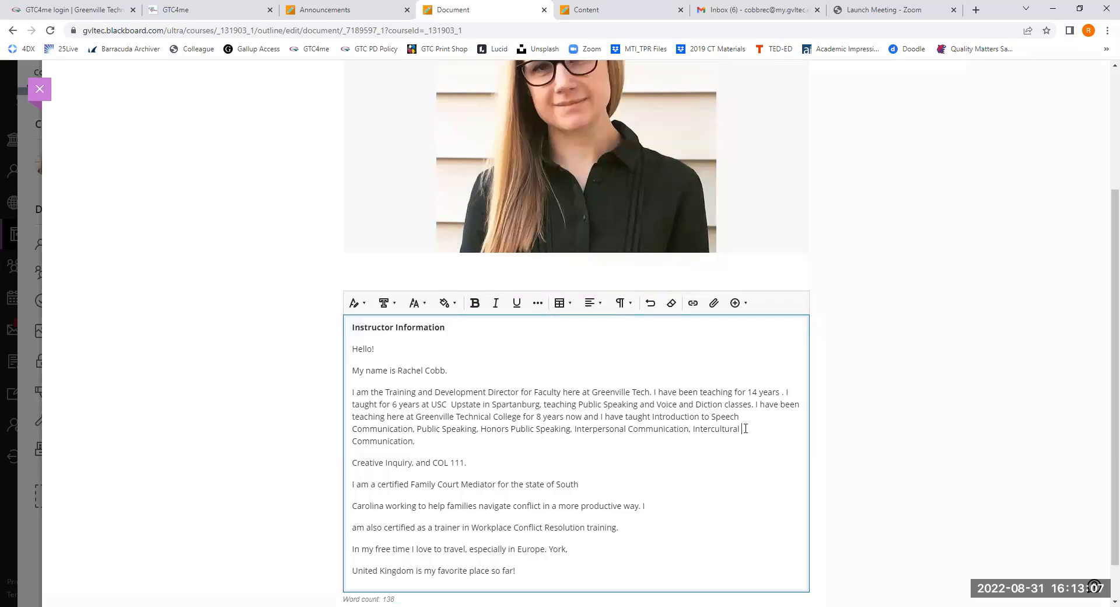
key("Delete")
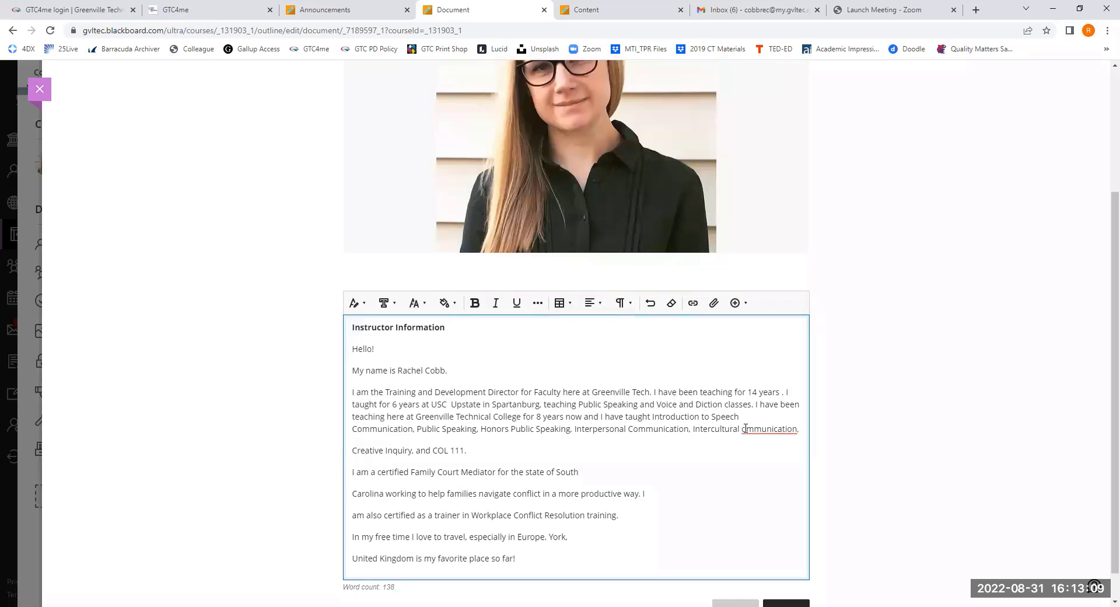
type("C")
left_click(422, 444)
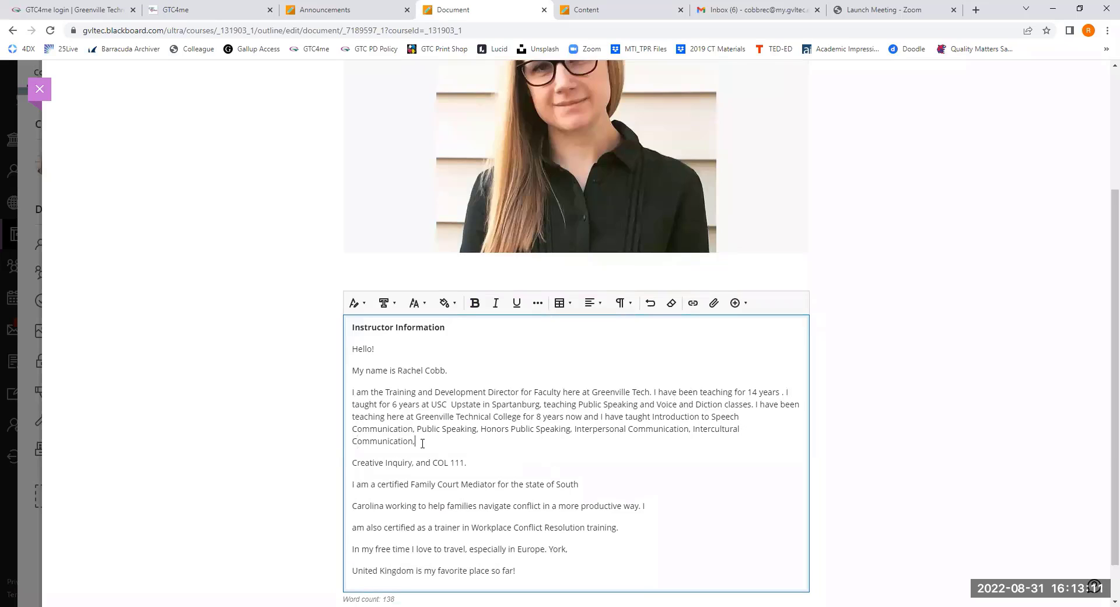
key("Delete")
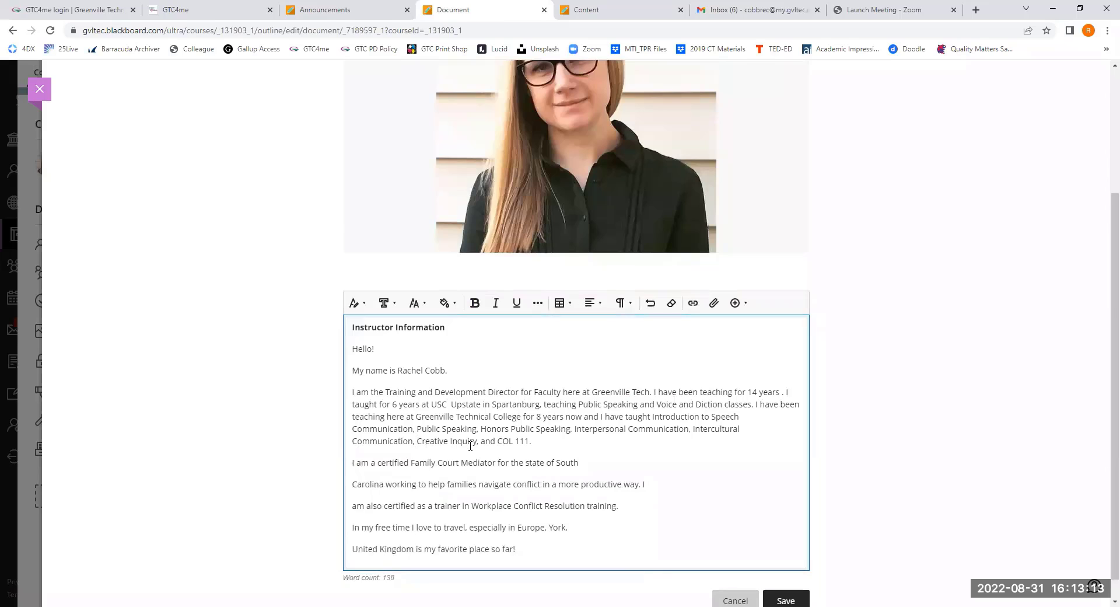
- Join the broken lines of the mediator and free-time passages into one paragraph each, and save the content block
left_click(592, 462)
key("Delete")
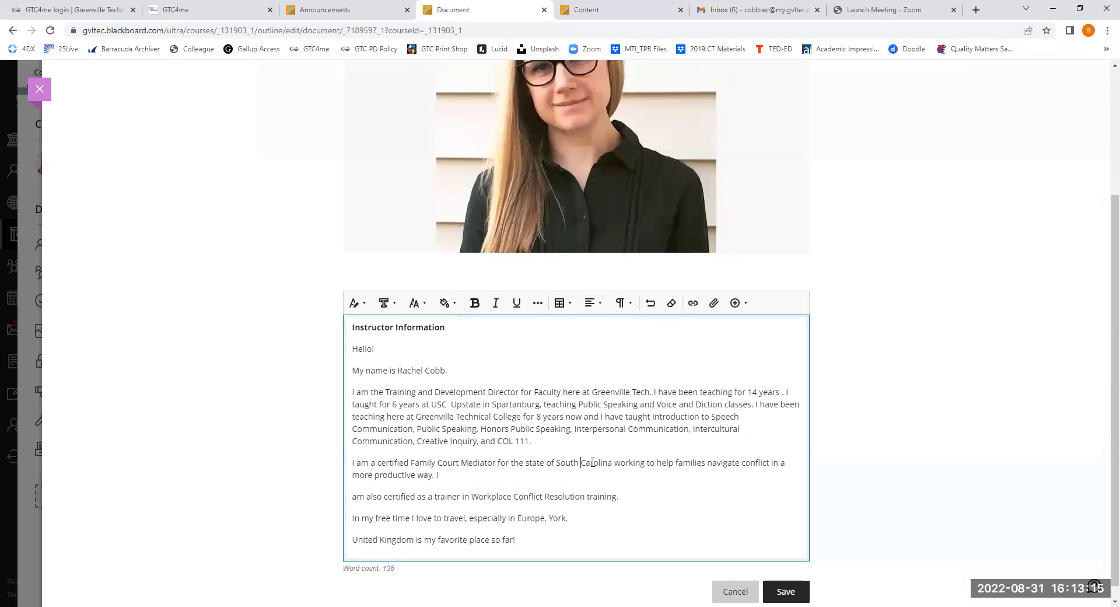
left_click(453, 473)
key("Delete")
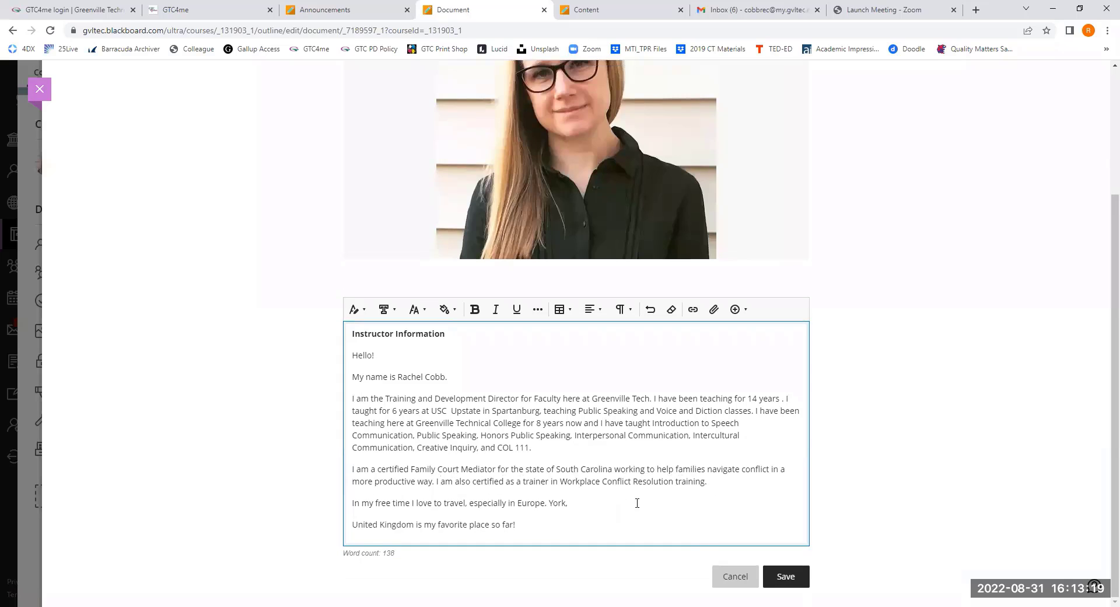
left_click(590, 504)
key("Delete")
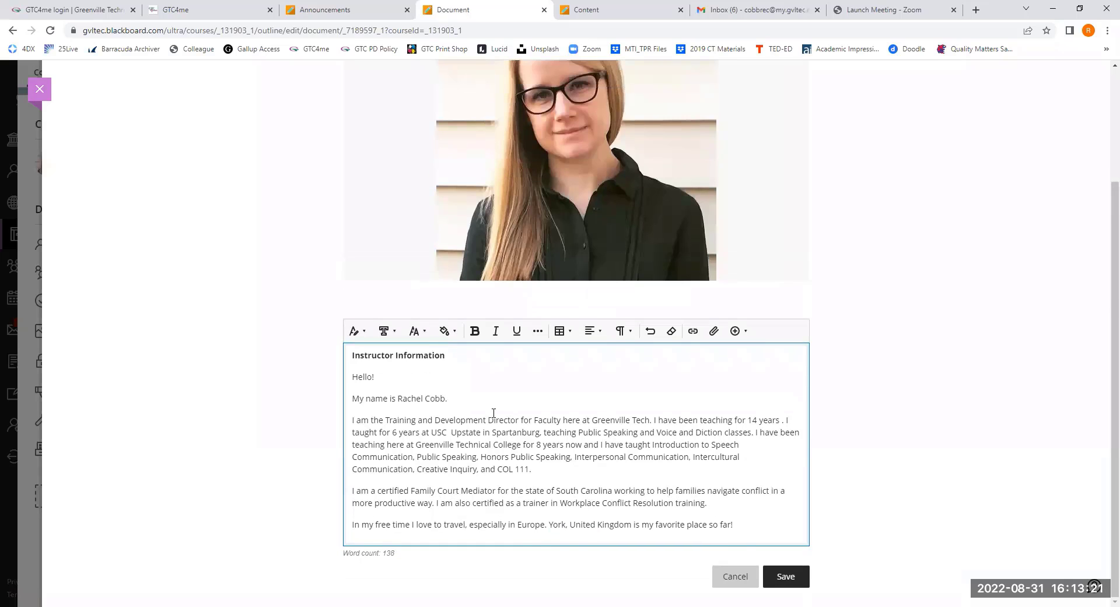
left_click(800, 575)
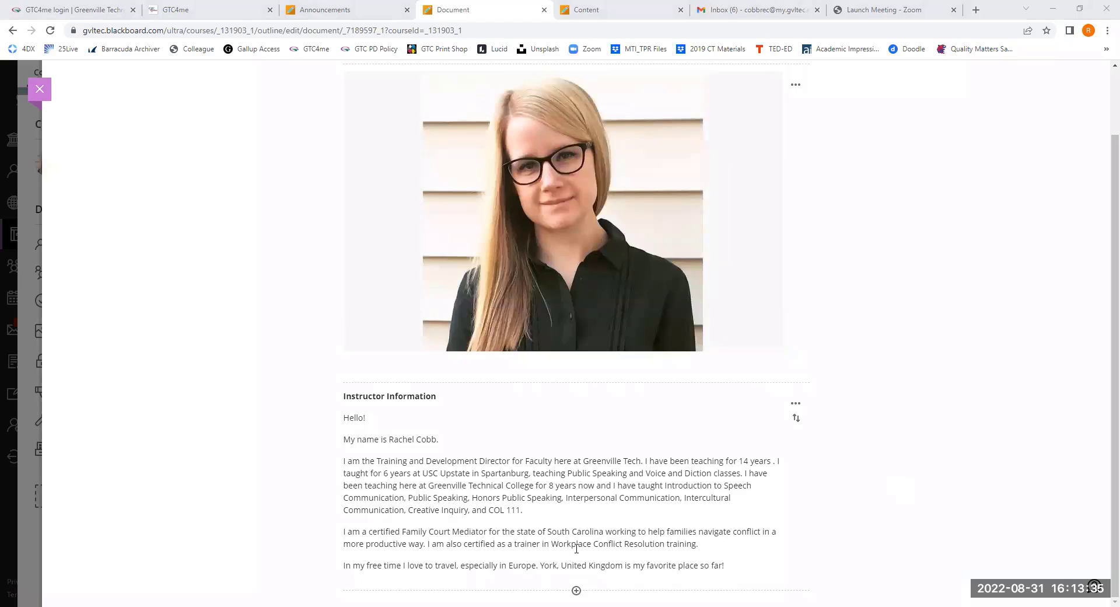
- Add a third content block below the biography and paste the copied Contact Information and Office Hours text into it
left_click(576, 591)
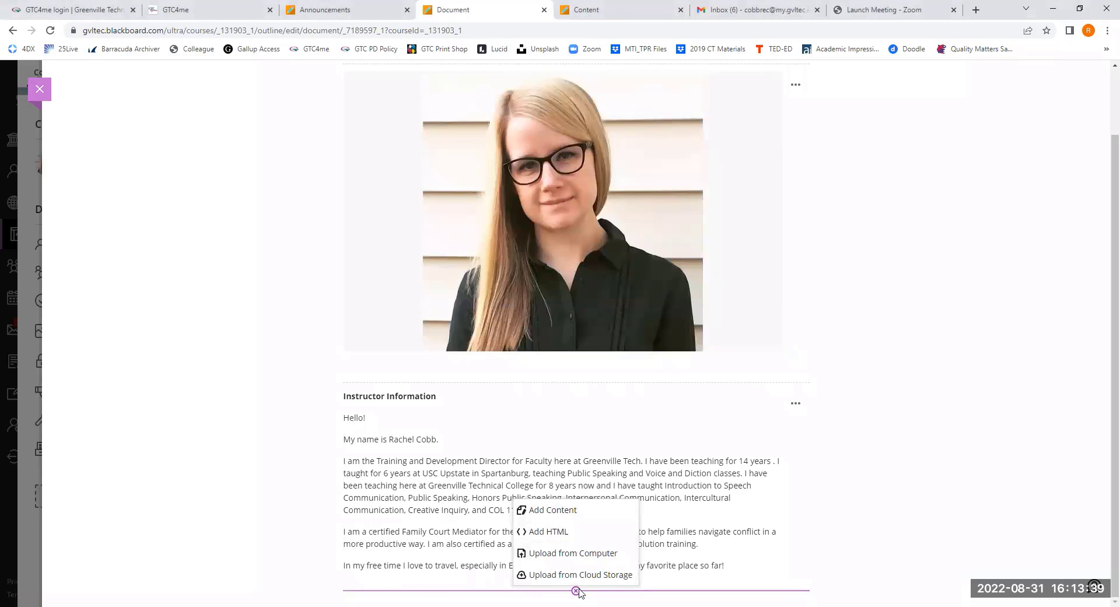
left_click(552, 511)
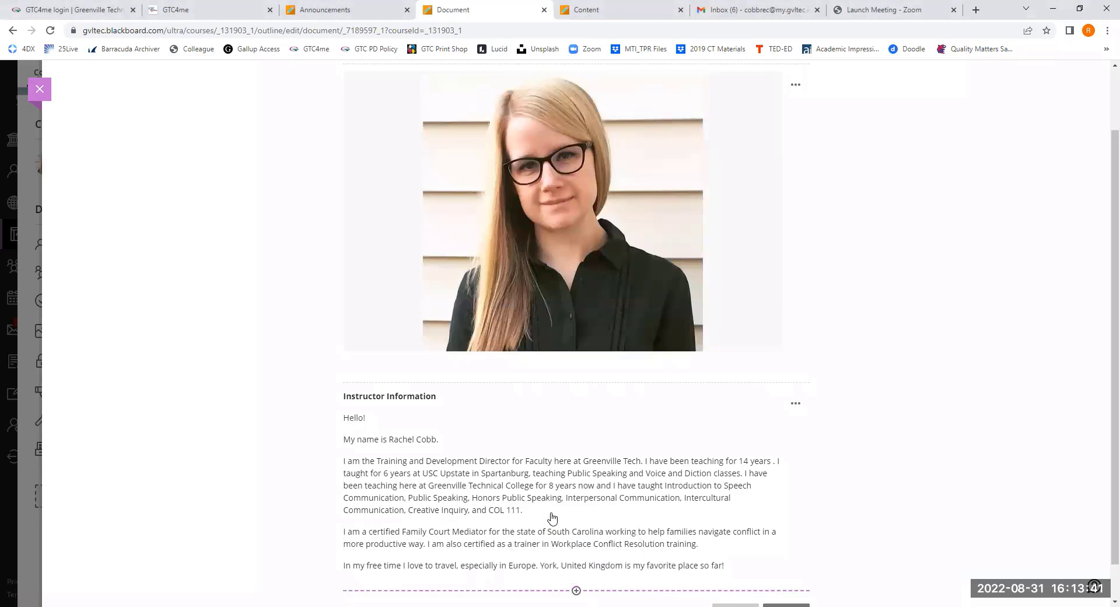
key("ctrl+v")
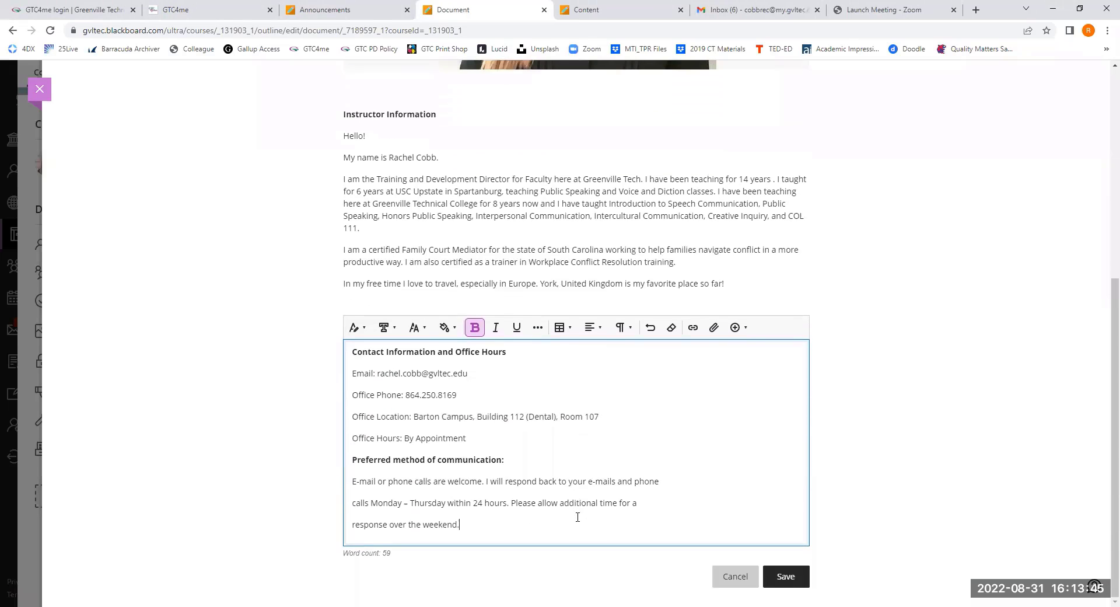
- Join the broken lines under "Preferred method of communication" into one paragraph, and save the content block
key("Delete")
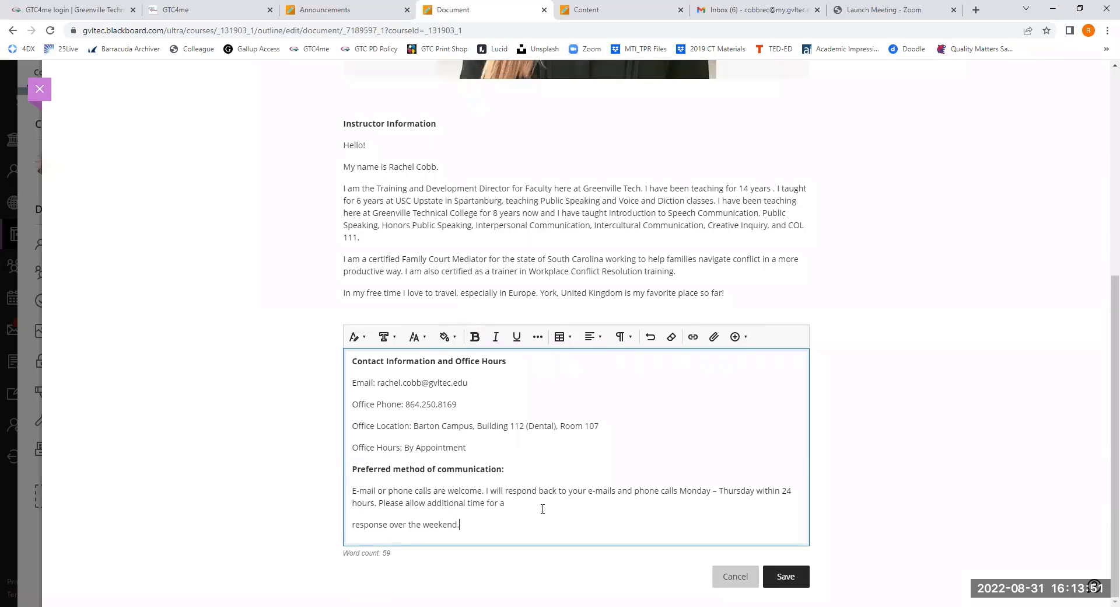
left_click(522, 505)
key("Delete")
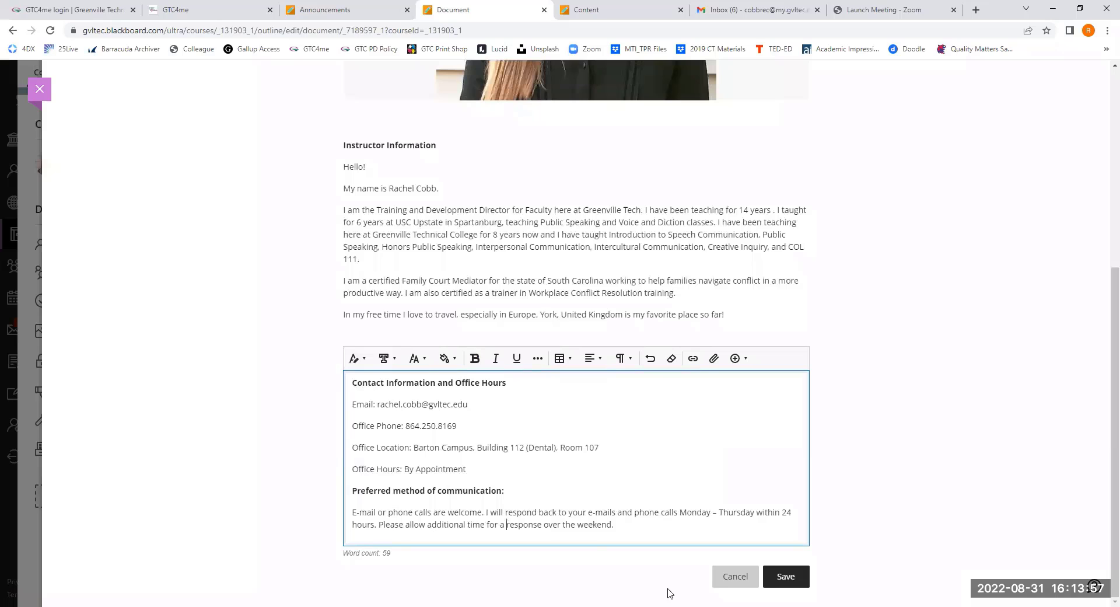
left_click(786, 578)
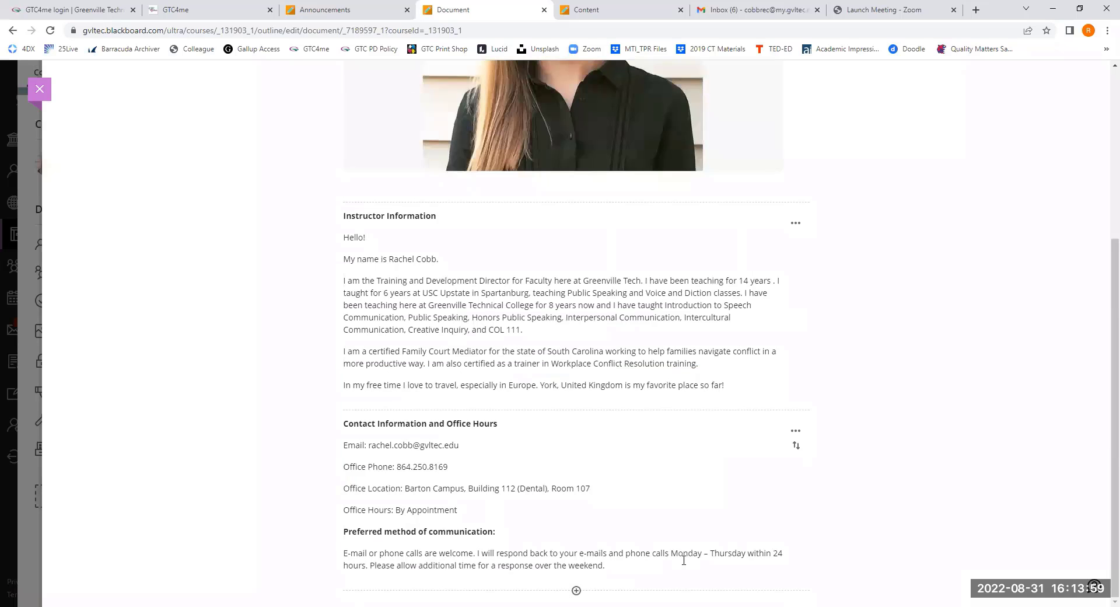
- Review the Meet Your Instructor document, make it Visible to students, and close it to return to the course content
scroll(676, 563, "up", 5)
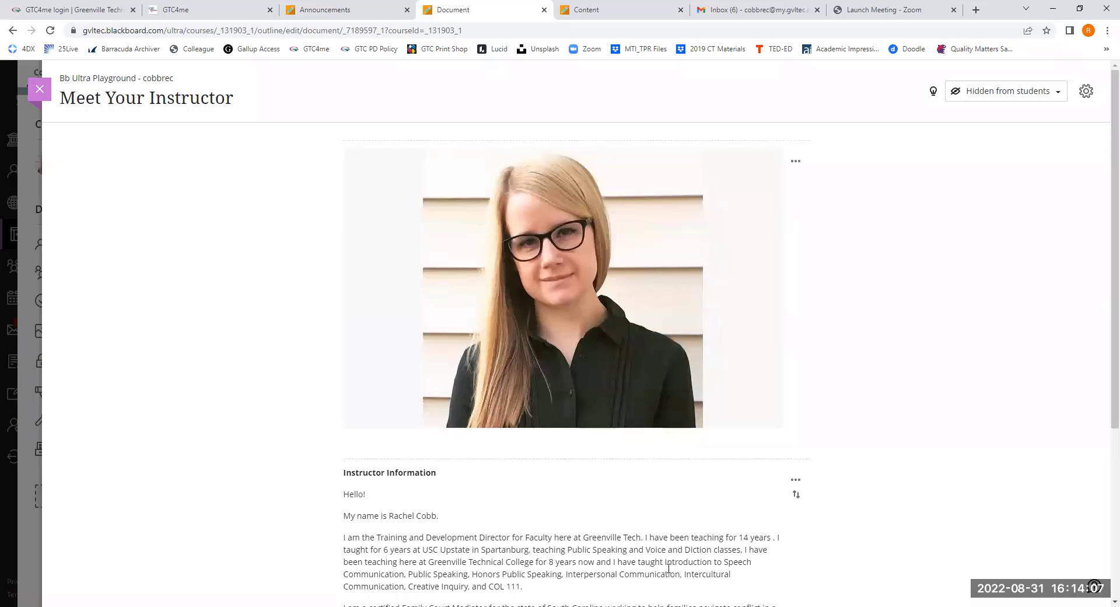
scroll(668, 568, "down", 4)
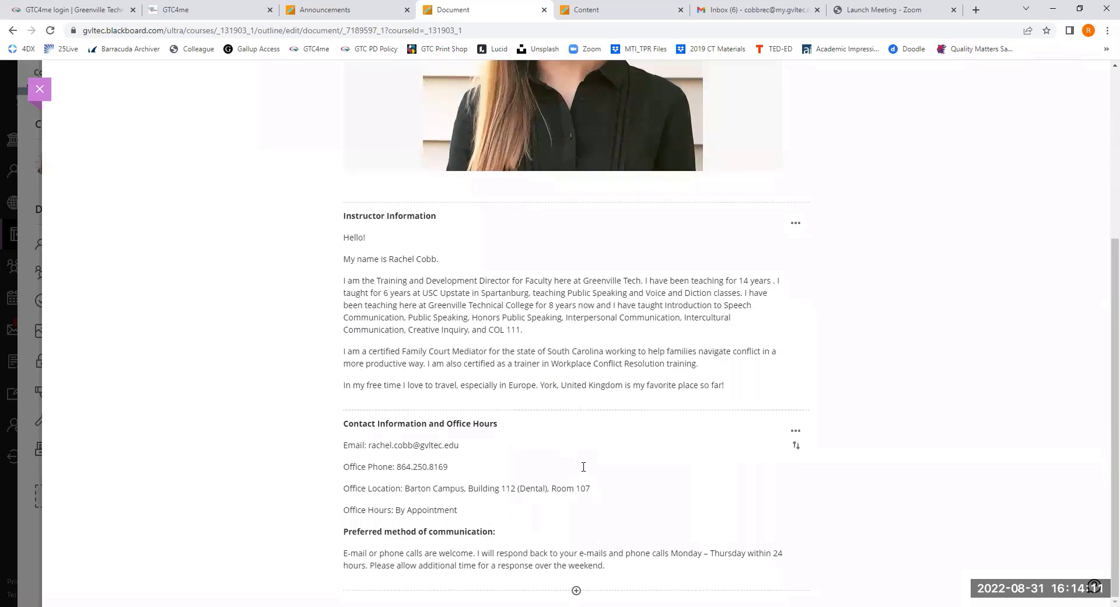
scroll(712, 535, "up", 4)
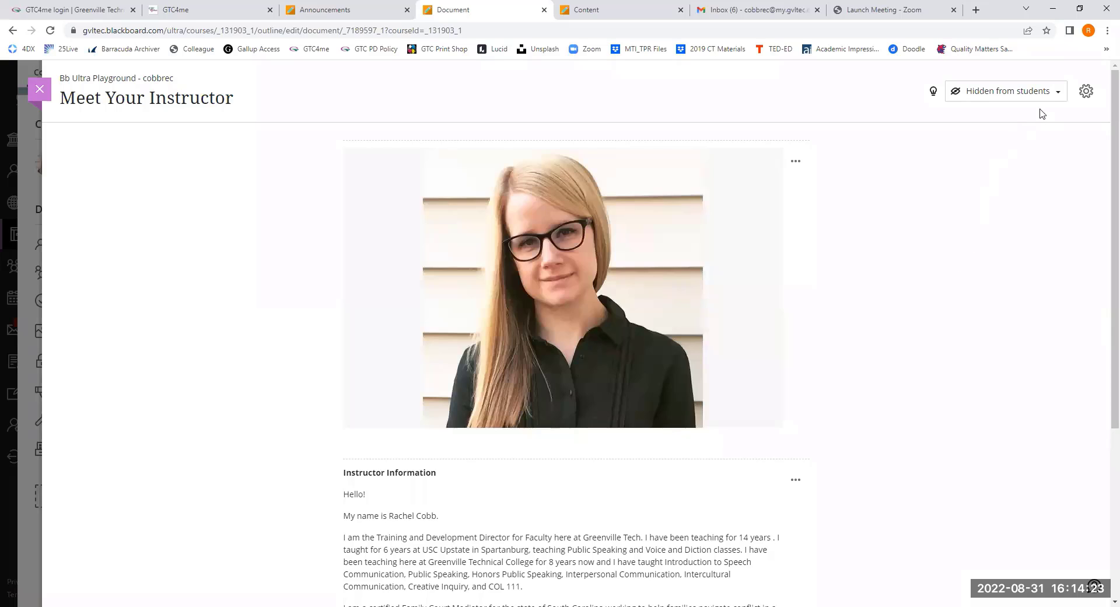
left_click(1059, 98)
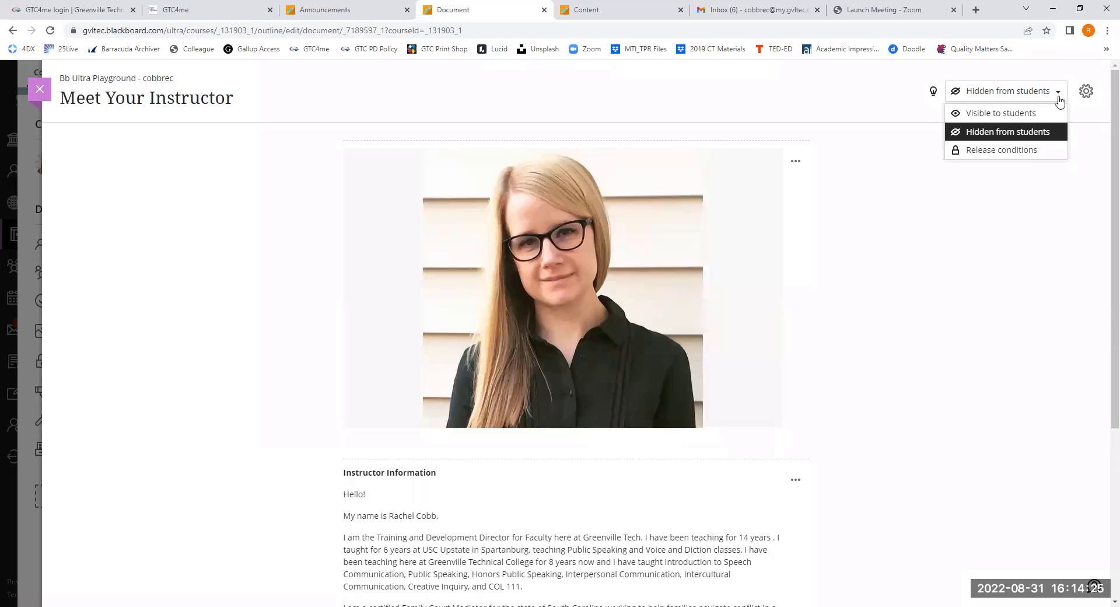
left_click(992, 113)
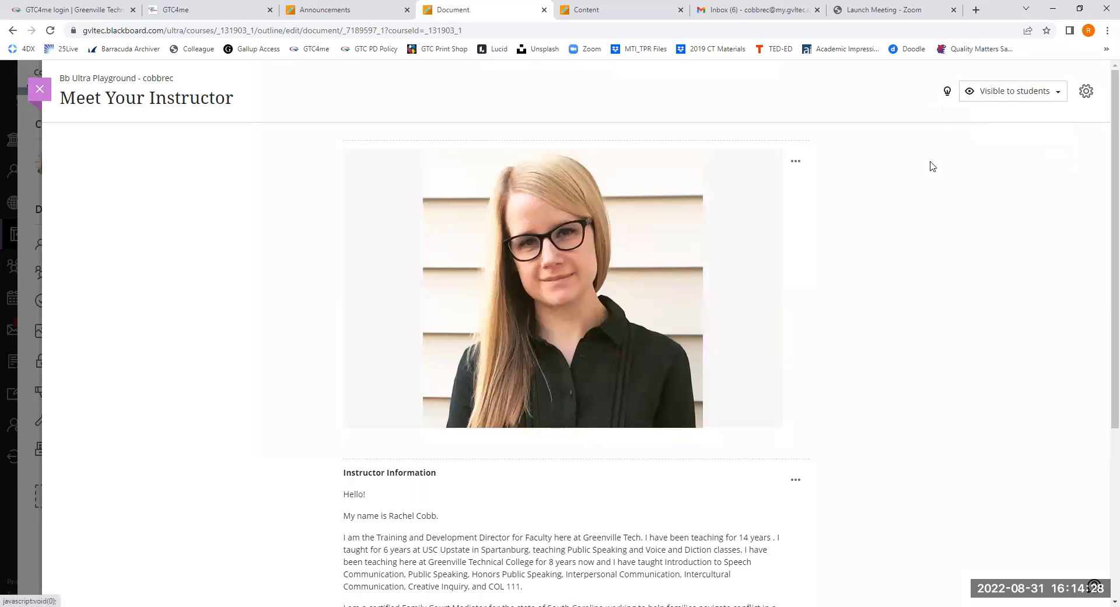
left_click(39, 88)
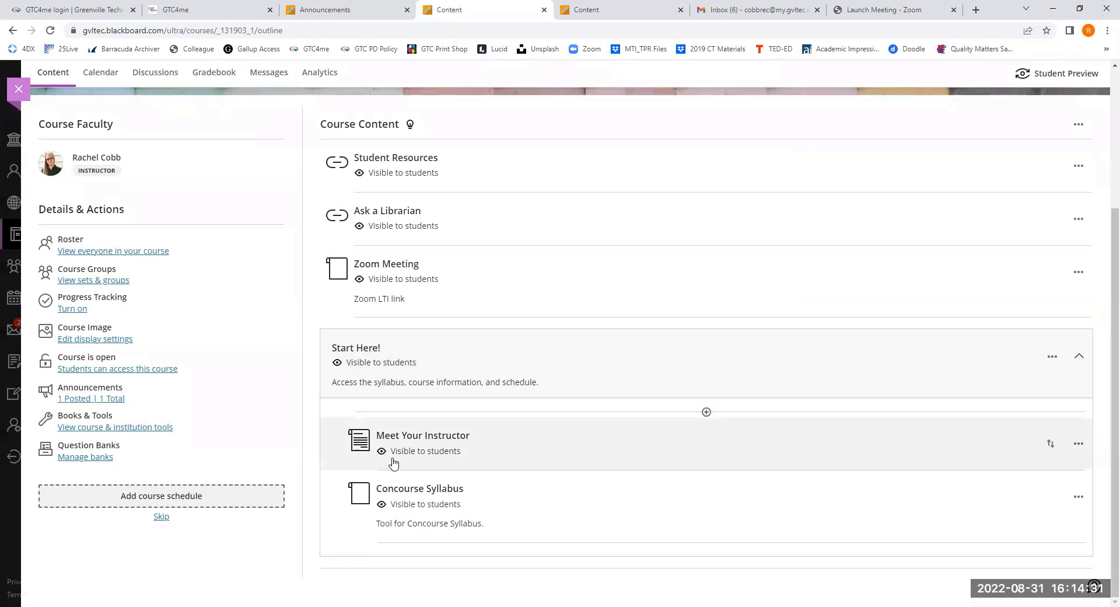
- Switch Meet Your Instructor to Hidden from students in the Start Here! folder, and back to Visible to students
left_click(465, 454)
left_click(443, 491)
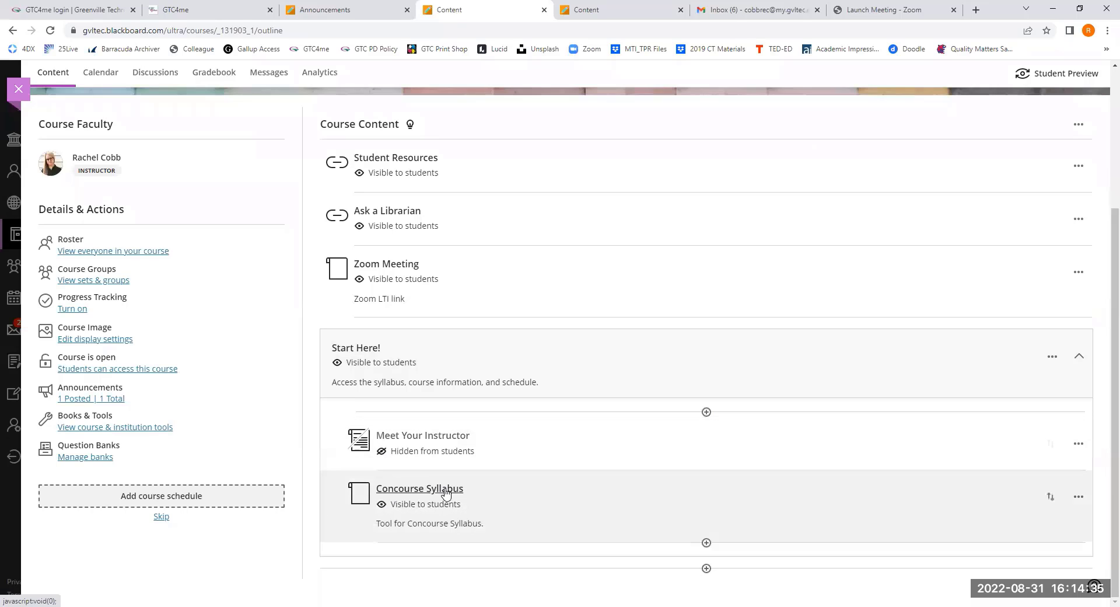
left_click(481, 452)
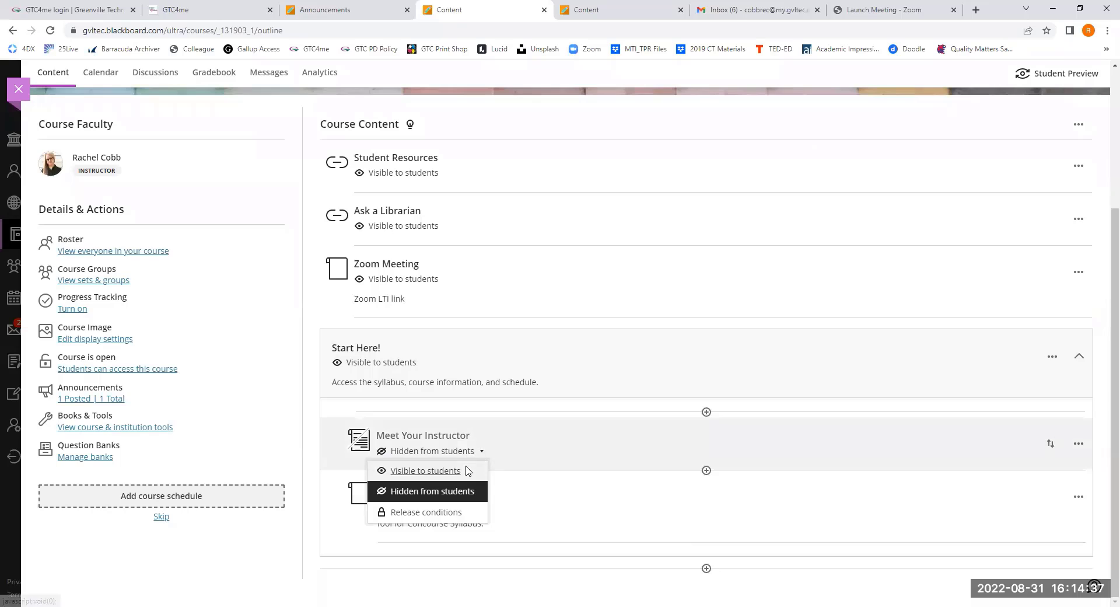
left_click(452, 467)
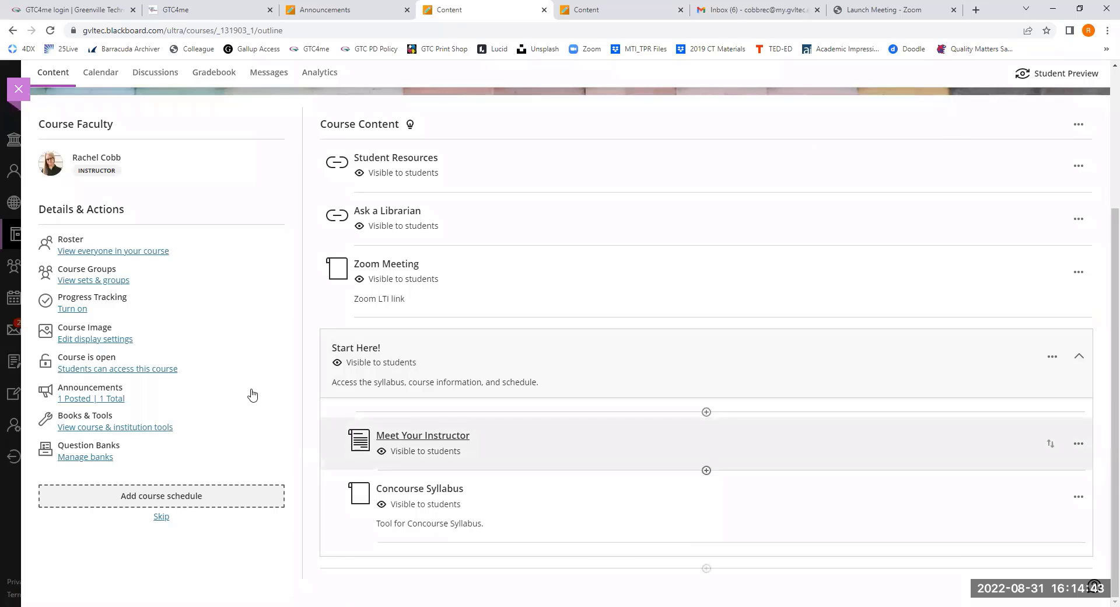
scroll(291, 386, "up", 1)
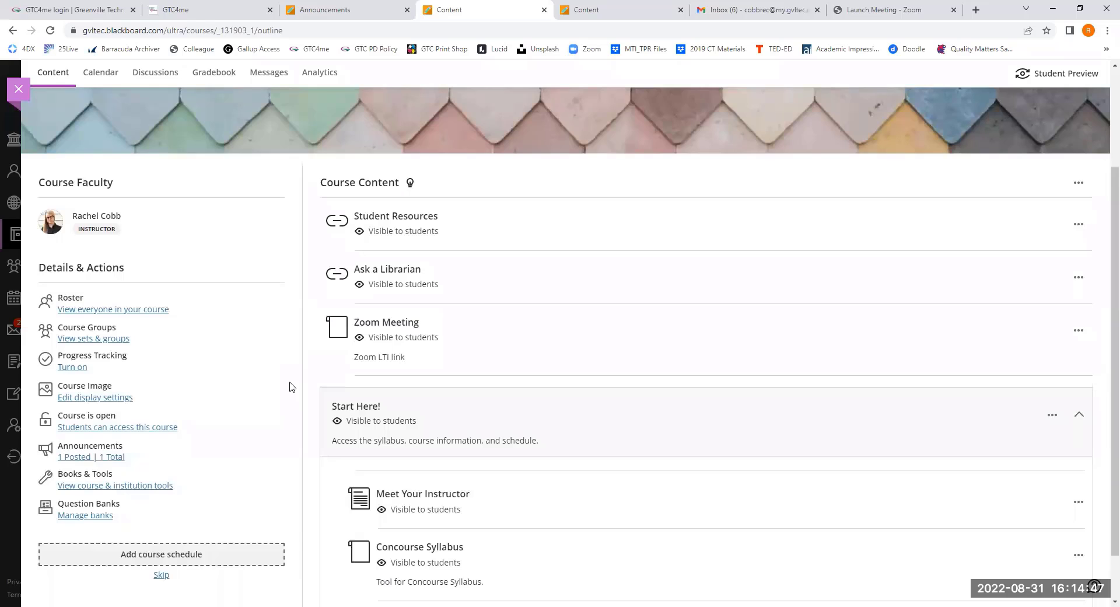
scroll(292, 387, "up", 3)
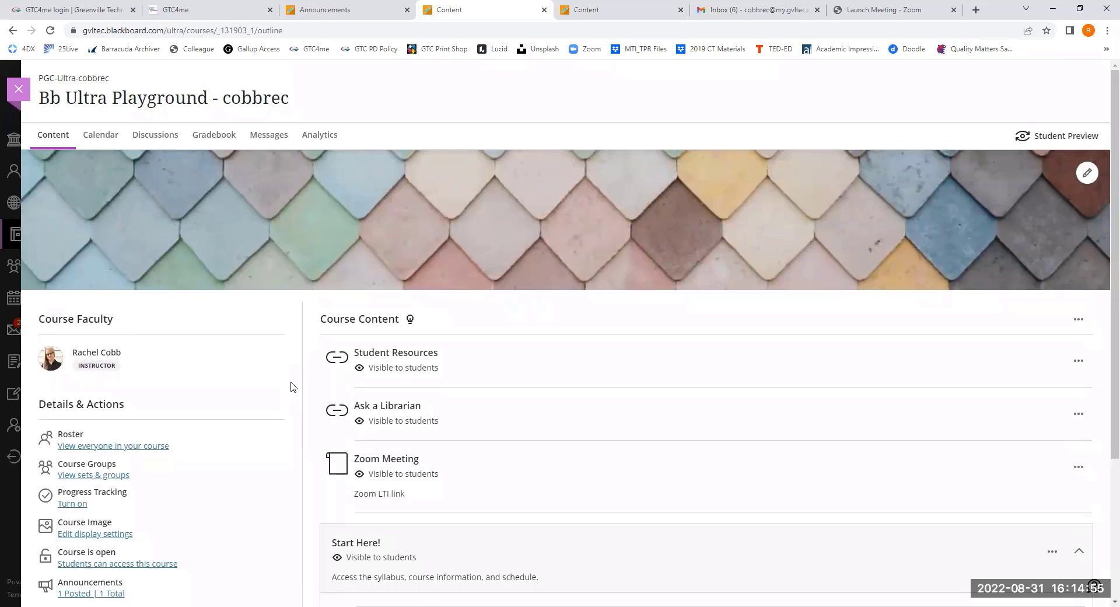
scroll(293, 386, "down", 2)
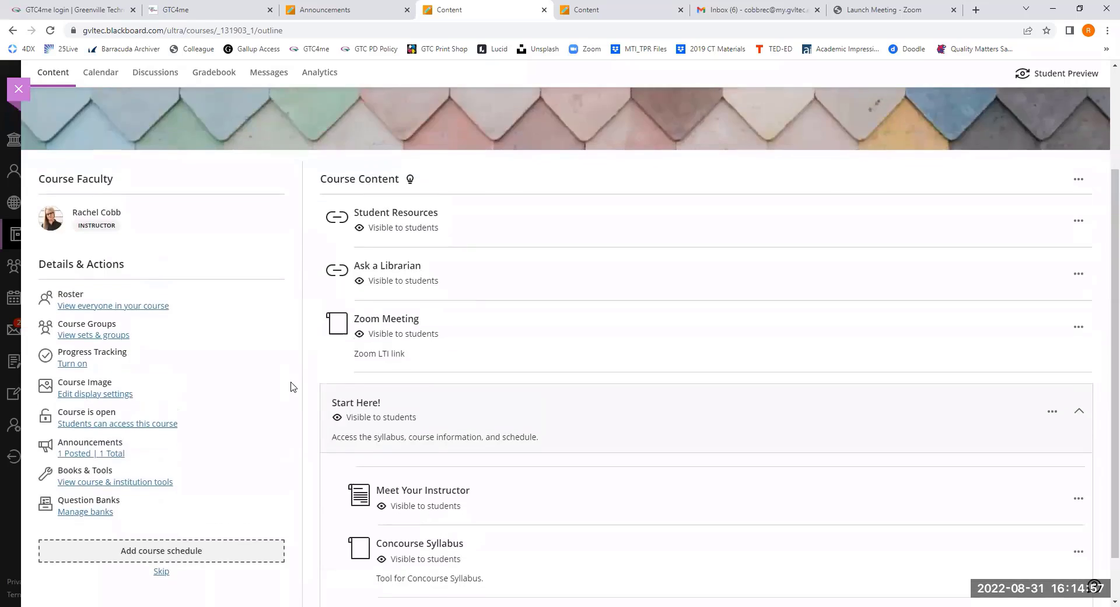
scroll(293, 387, "up", 3)
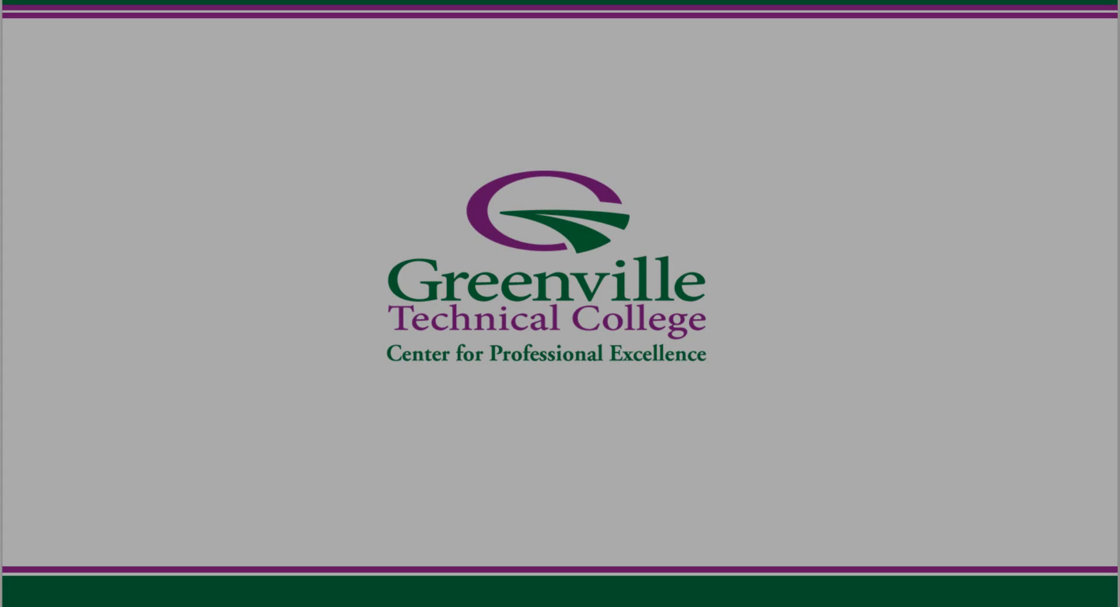